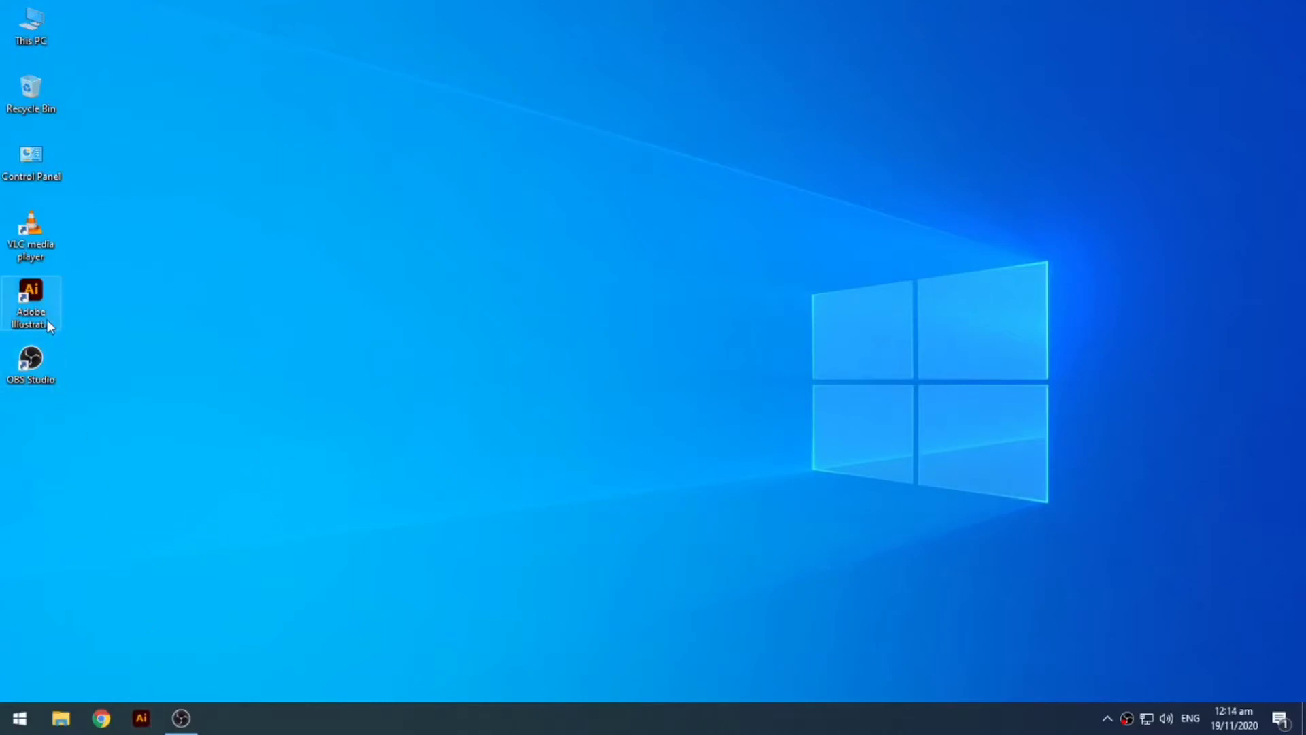
# - Launch Adobe Illustrator and bring up its home screen with the quick-start file sizes
pyautogui.click(143, 717)
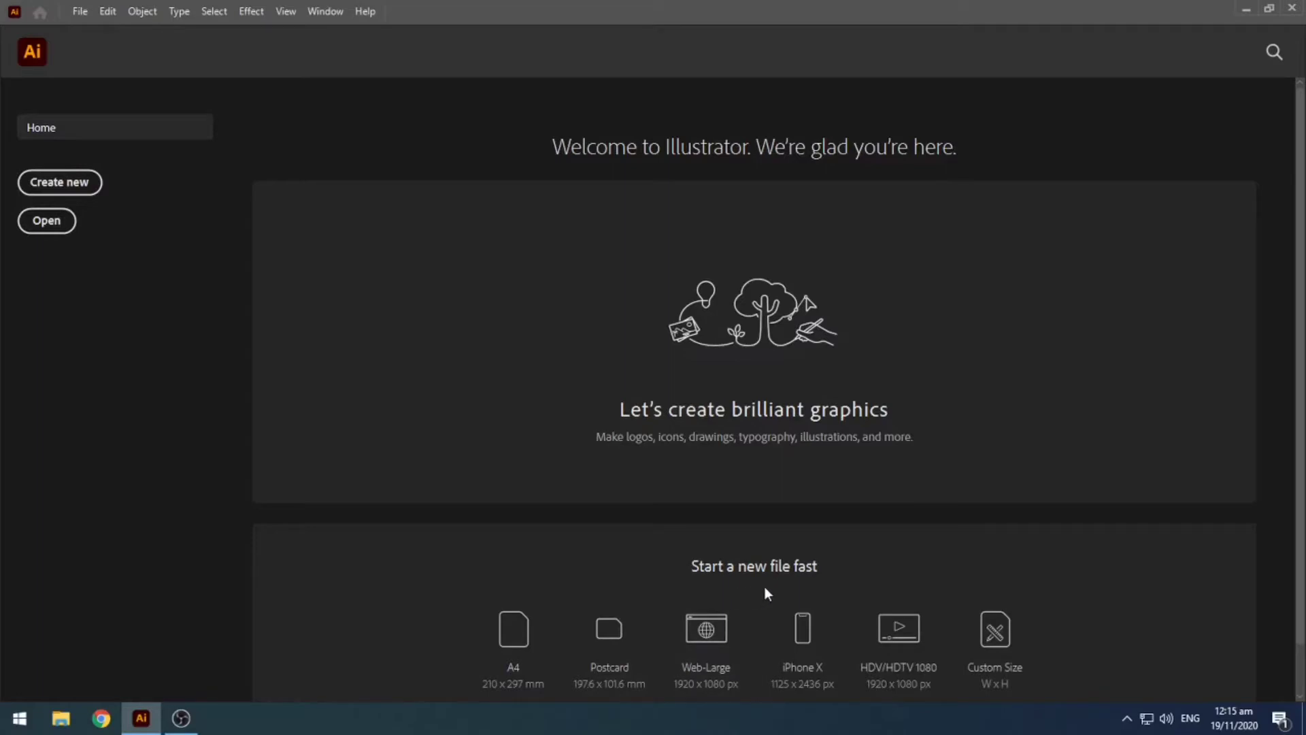
pyautogui.scroll(-1, 680, 585)
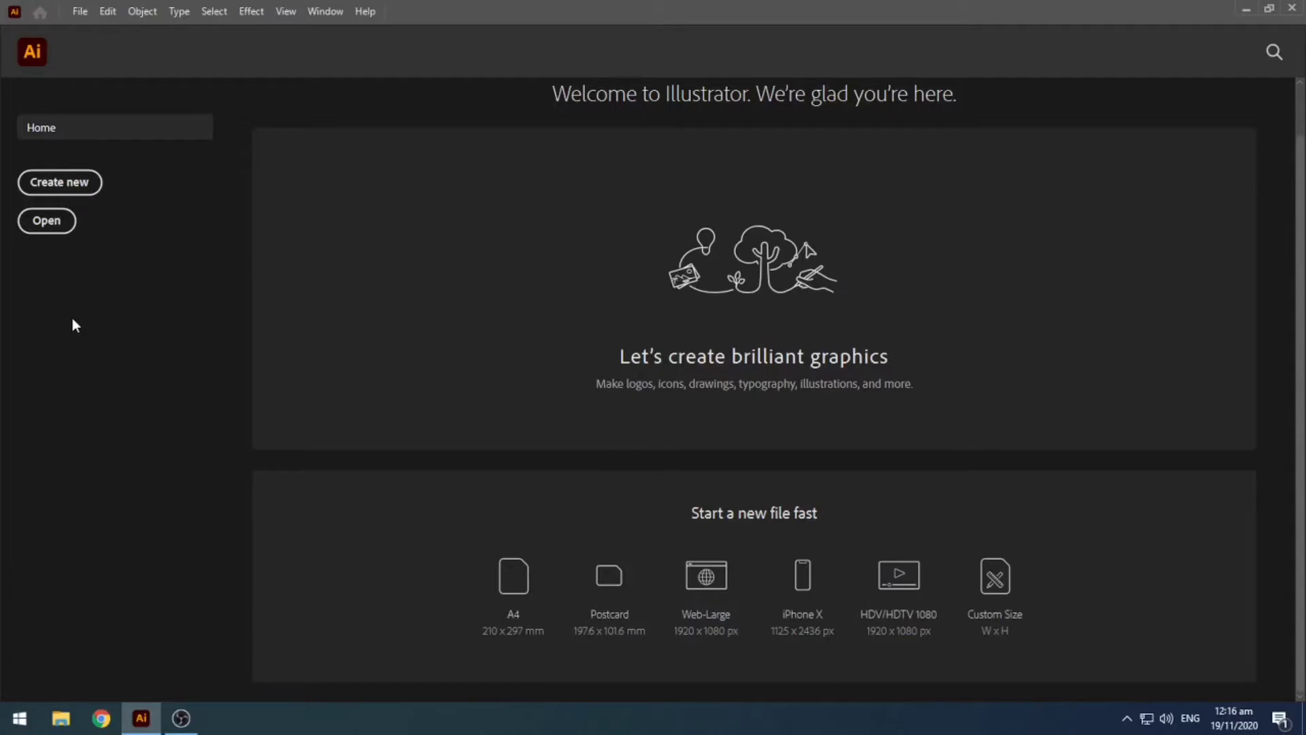
pyautogui.click(66, 188)
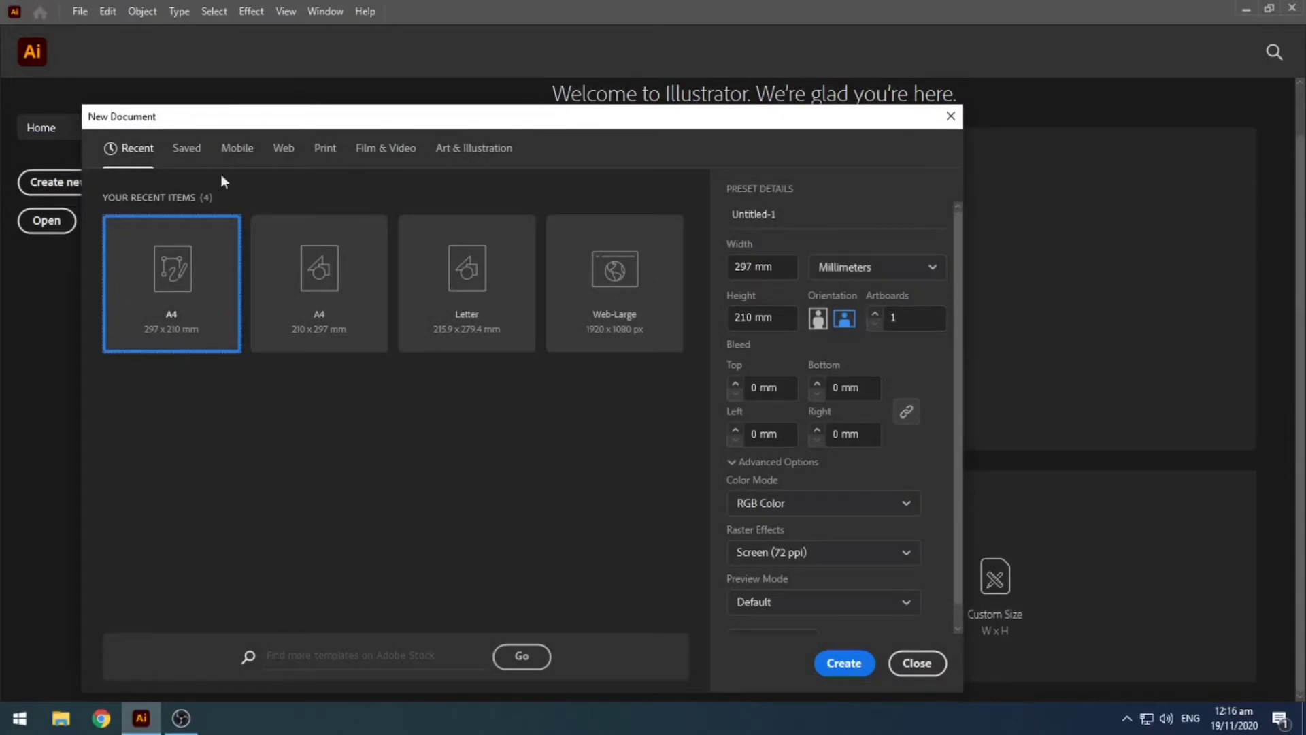
pyautogui.click(914, 668)
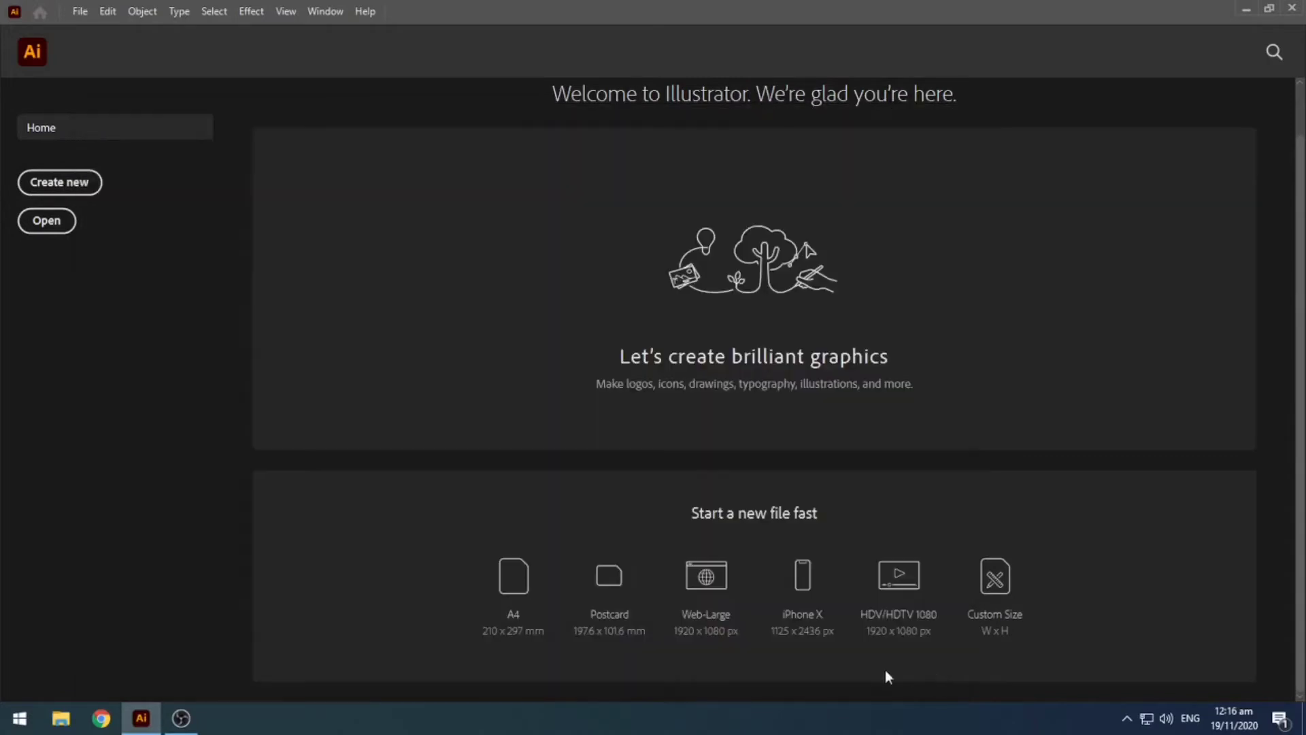
pyautogui.click(80, 14)
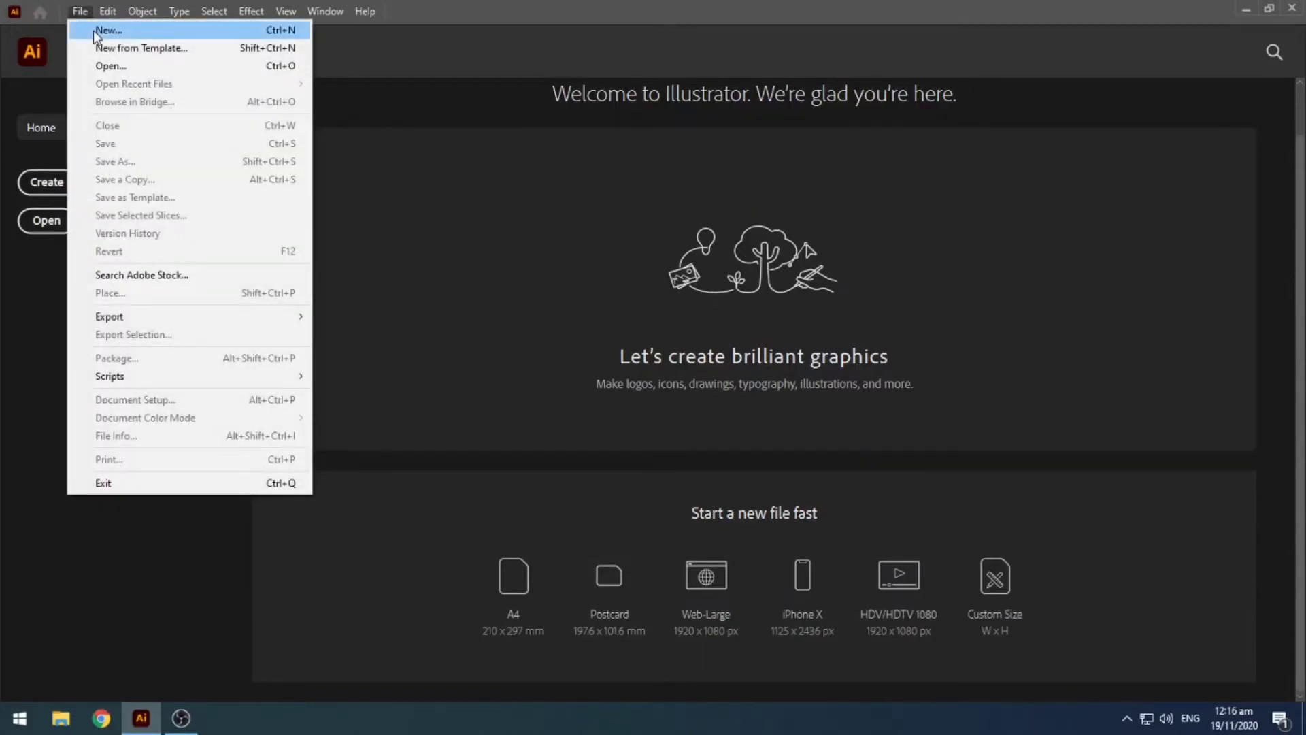
pyautogui.click(92, 30)
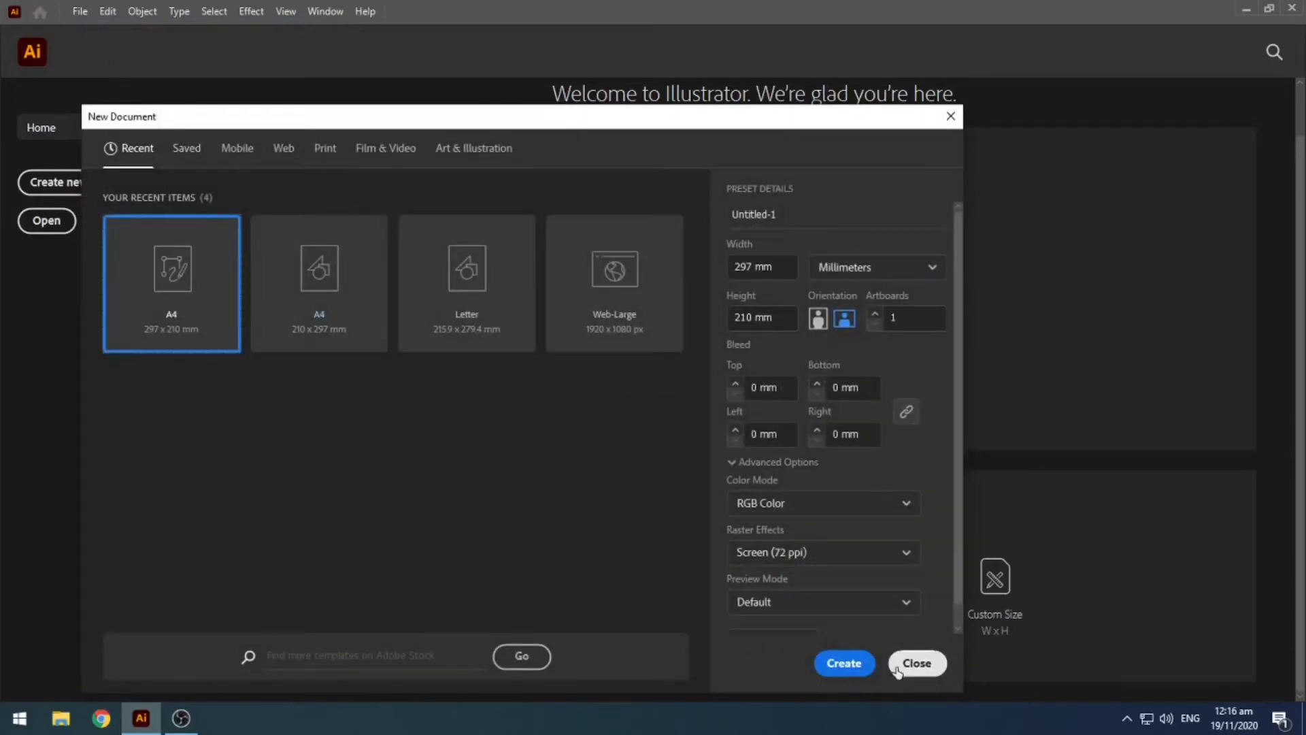
pyautogui.click(898, 670)
pyautogui.click(80, 12)
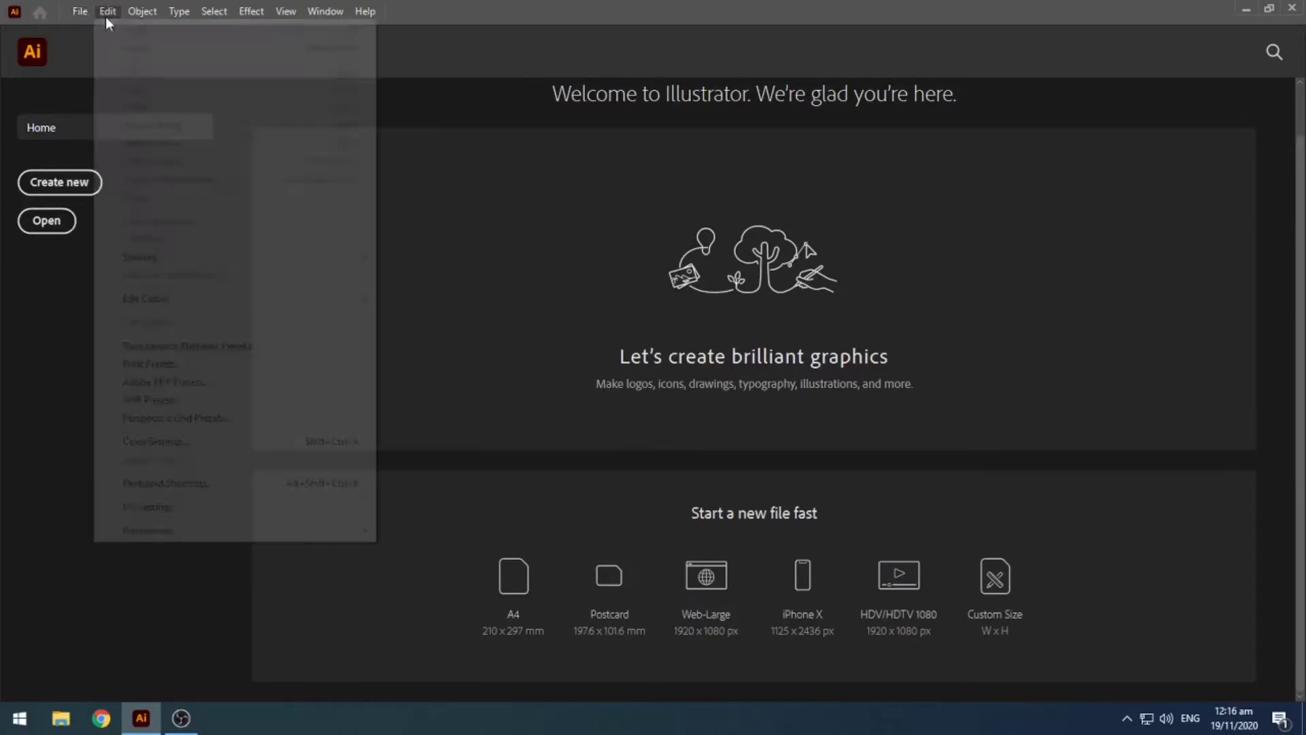
pyautogui.click(37, 526)
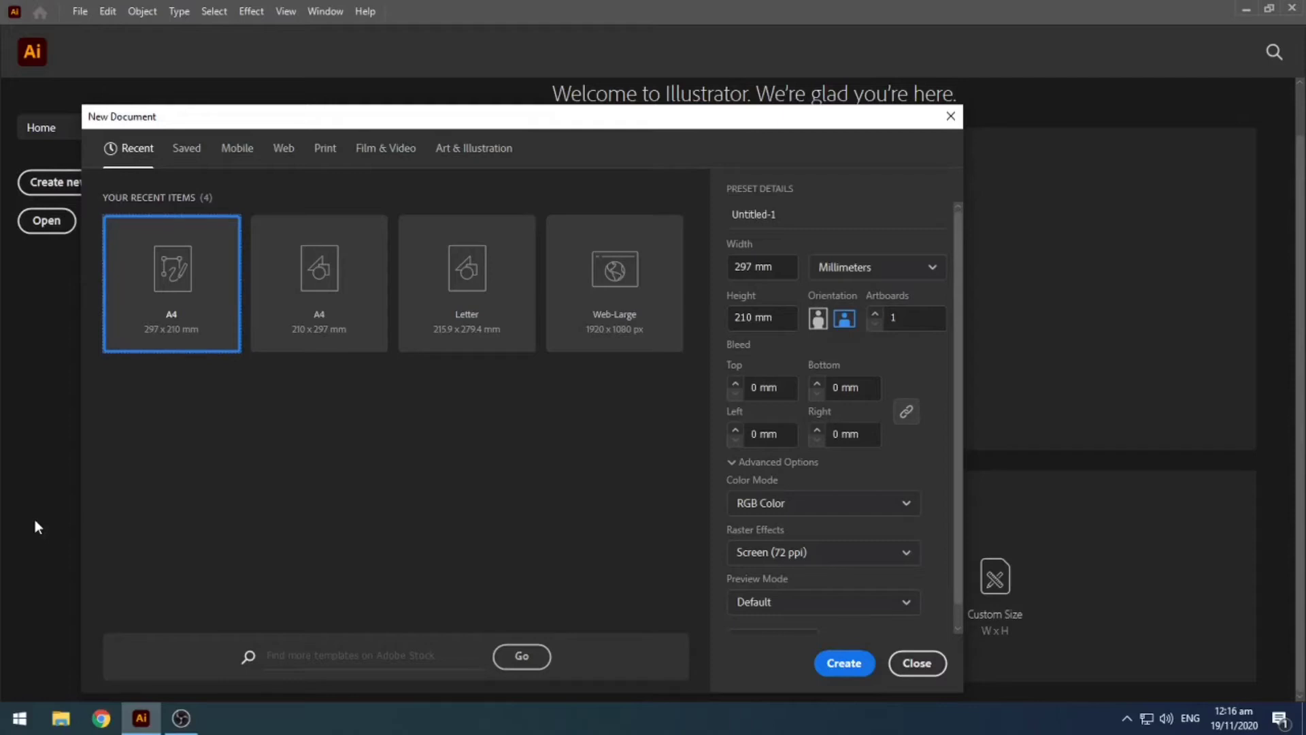
# - Examine the new-document presets offered under Saved, Mobile, Web, Print, Film & Video and Art & Illustration
pyautogui.moveTo(377, 123); pyautogui.dragTo(418, 83)
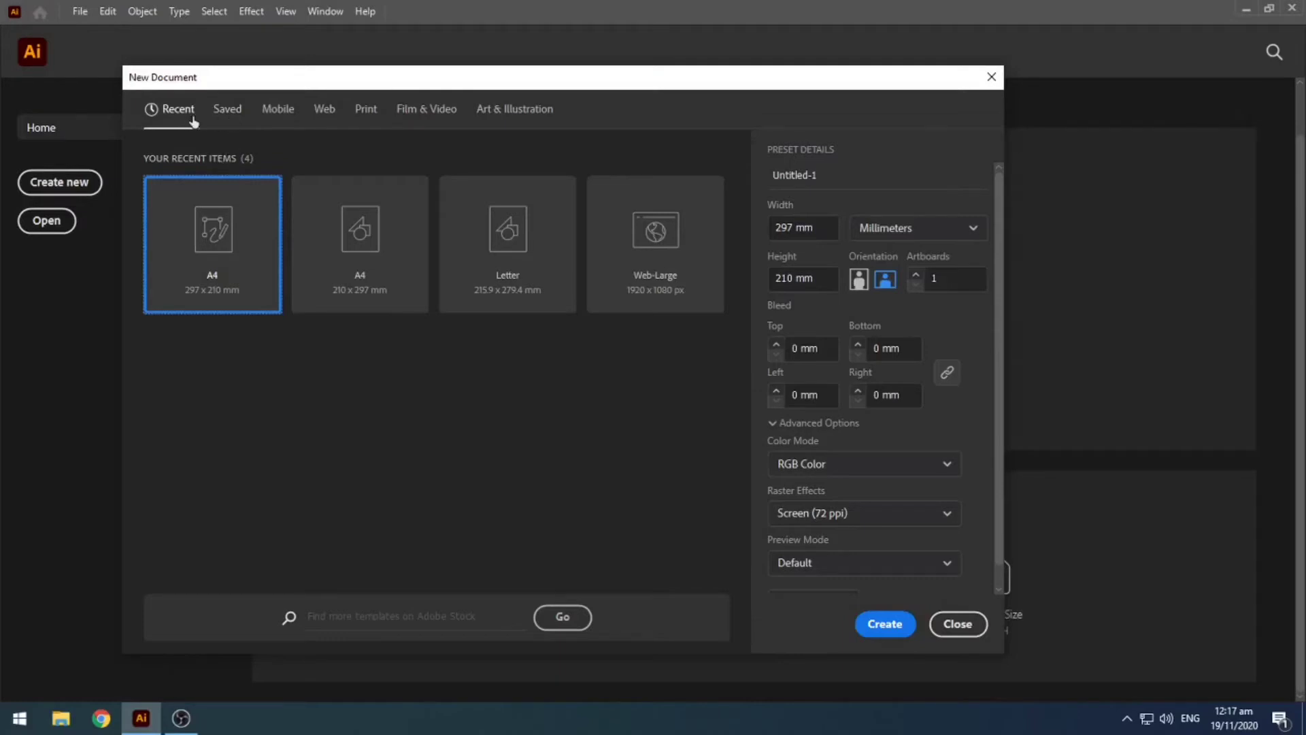
pyautogui.click(229, 121)
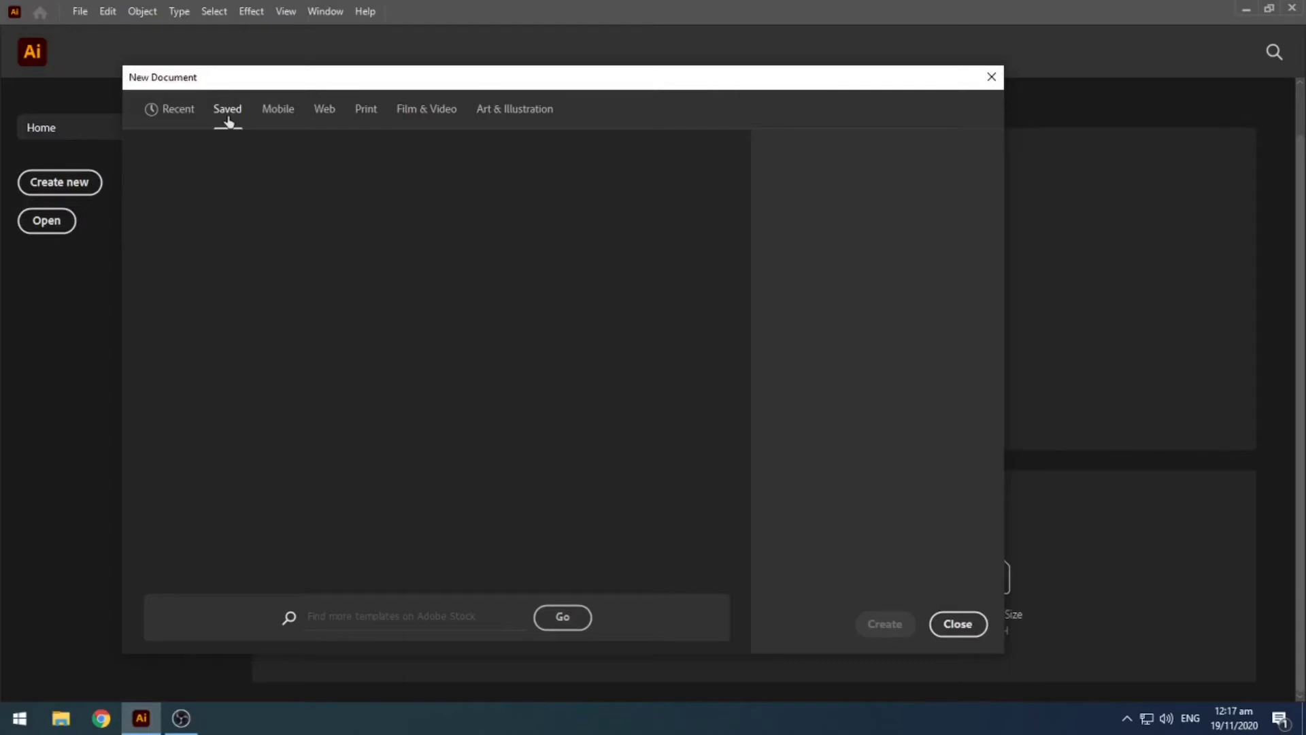
pyautogui.click(269, 113)
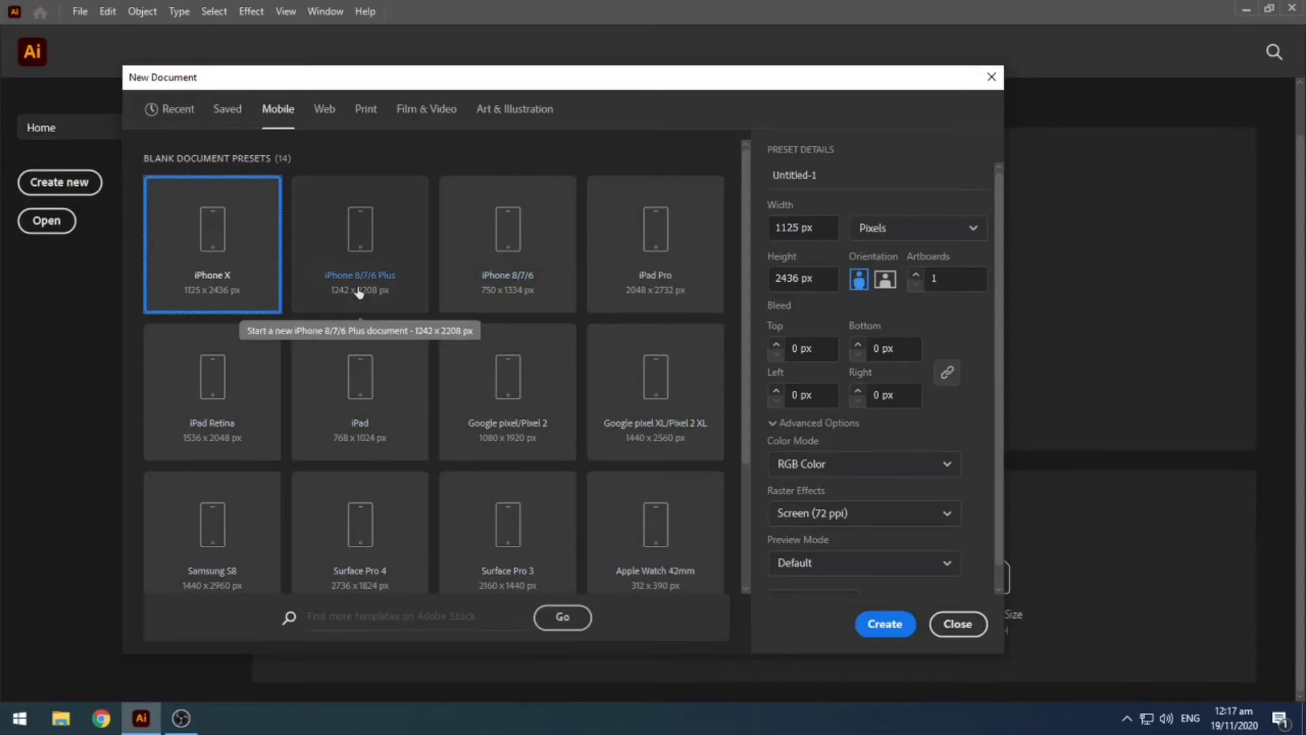
pyautogui.click(329, 116)
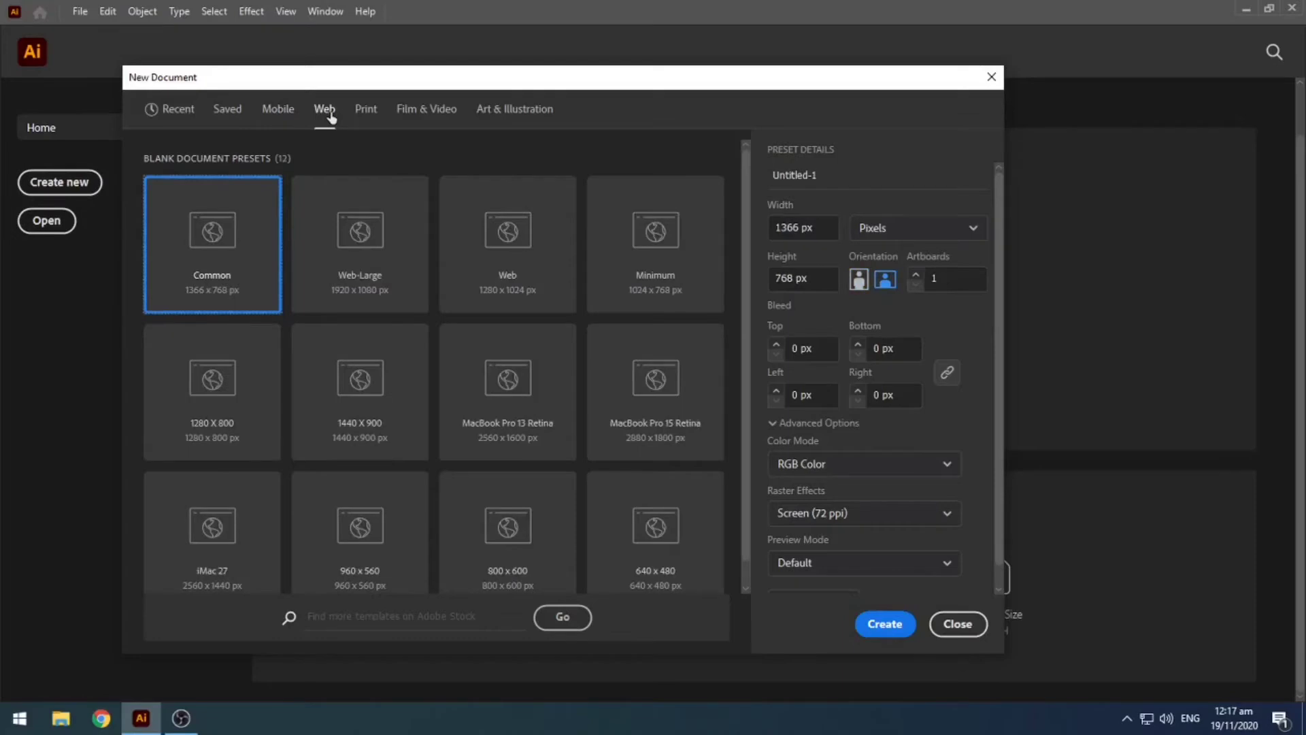
pyautogui.click(366, 110)
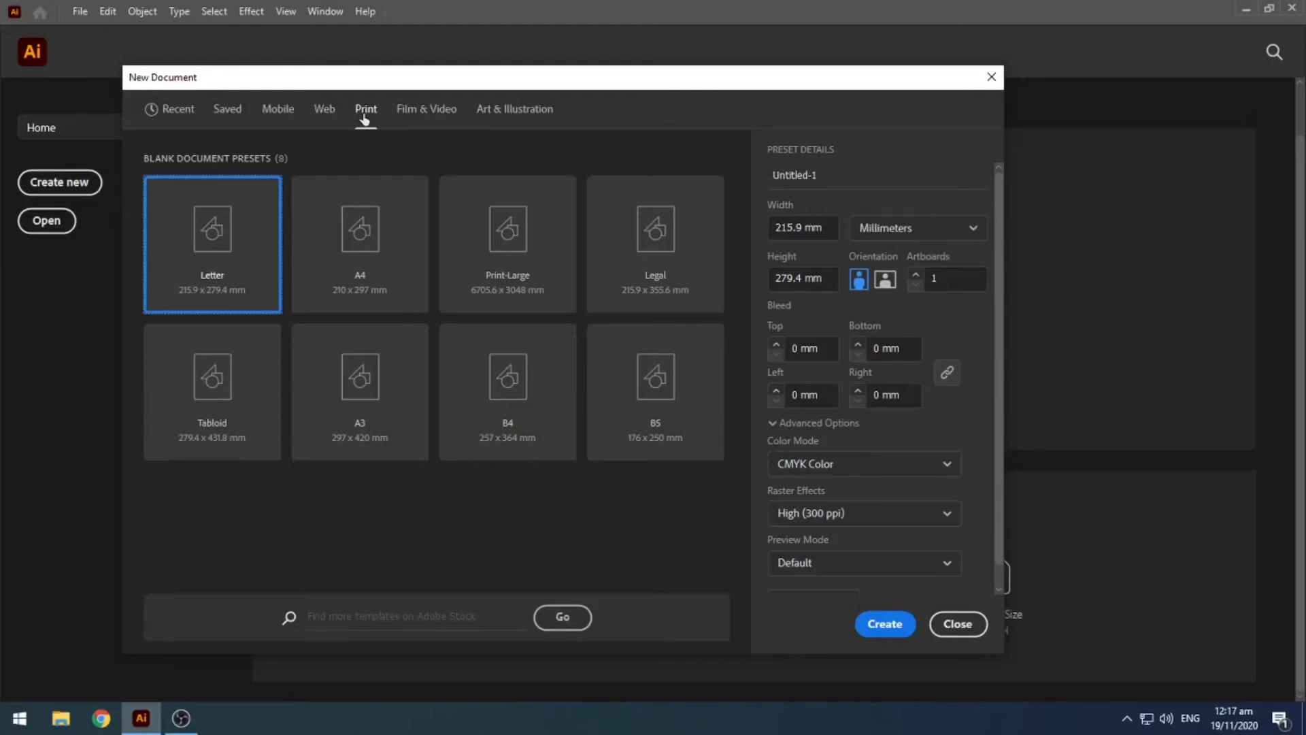
pyautogui.click(416, 117)
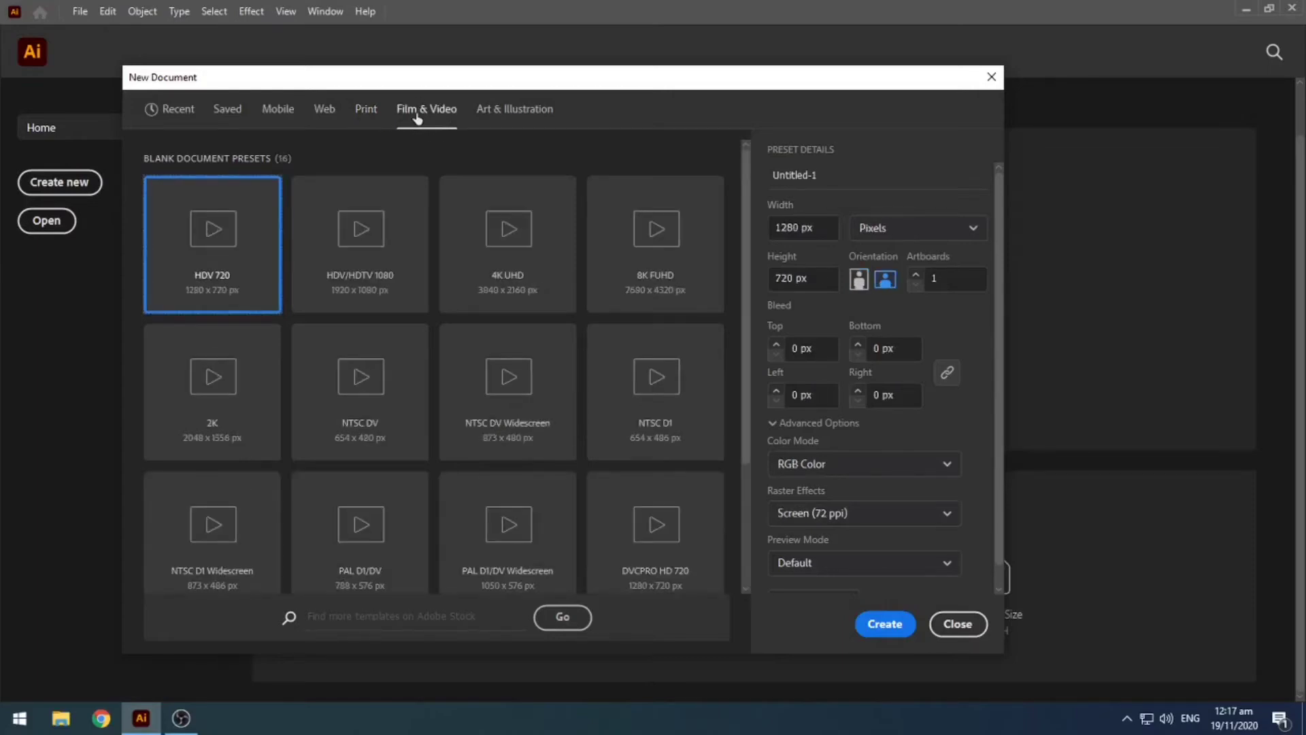
pyautogui.click(497, 110)
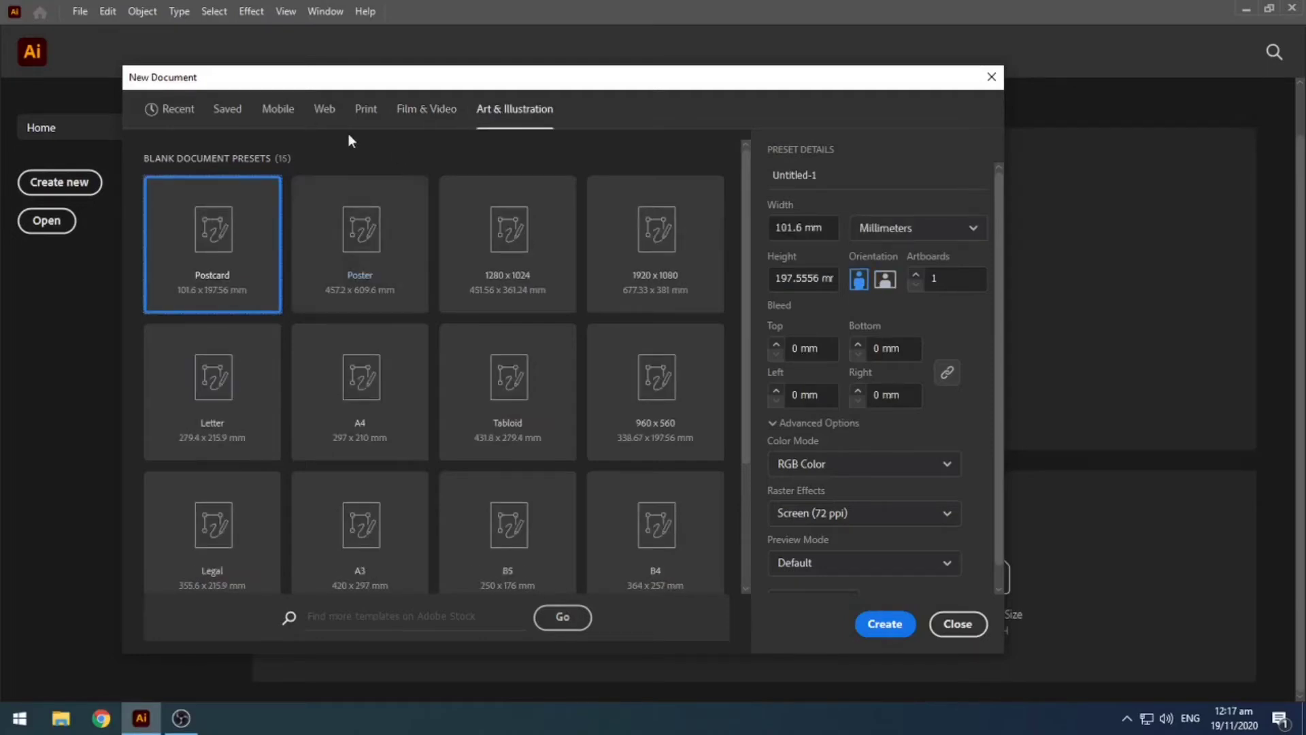
# - Choose the Letter preset for print, name the document Interface and keep its units in millimeters
pyautogui.click(366, 112)
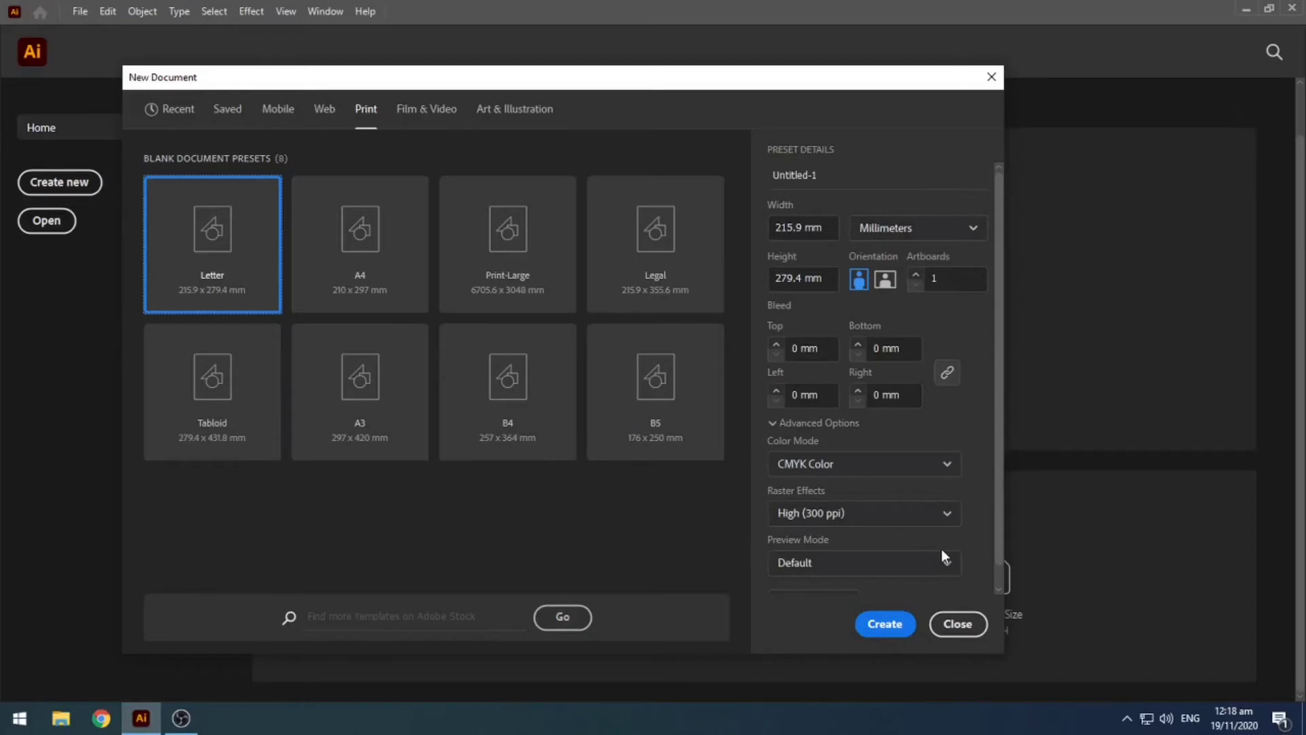
pyautogui.click(824, 178)
pyautogui.hotkey('ctrl', 'a')
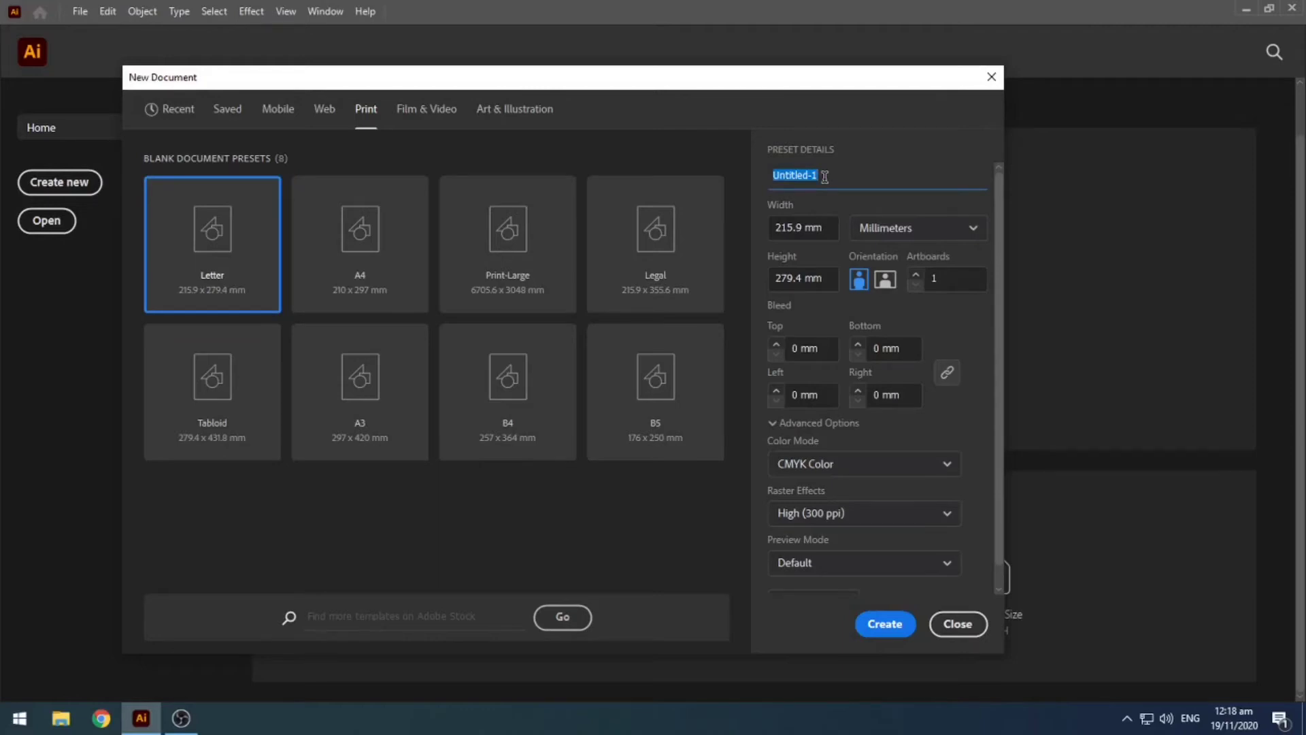
pyautogui.write('Interface')
pyautogui.click(933, 235)
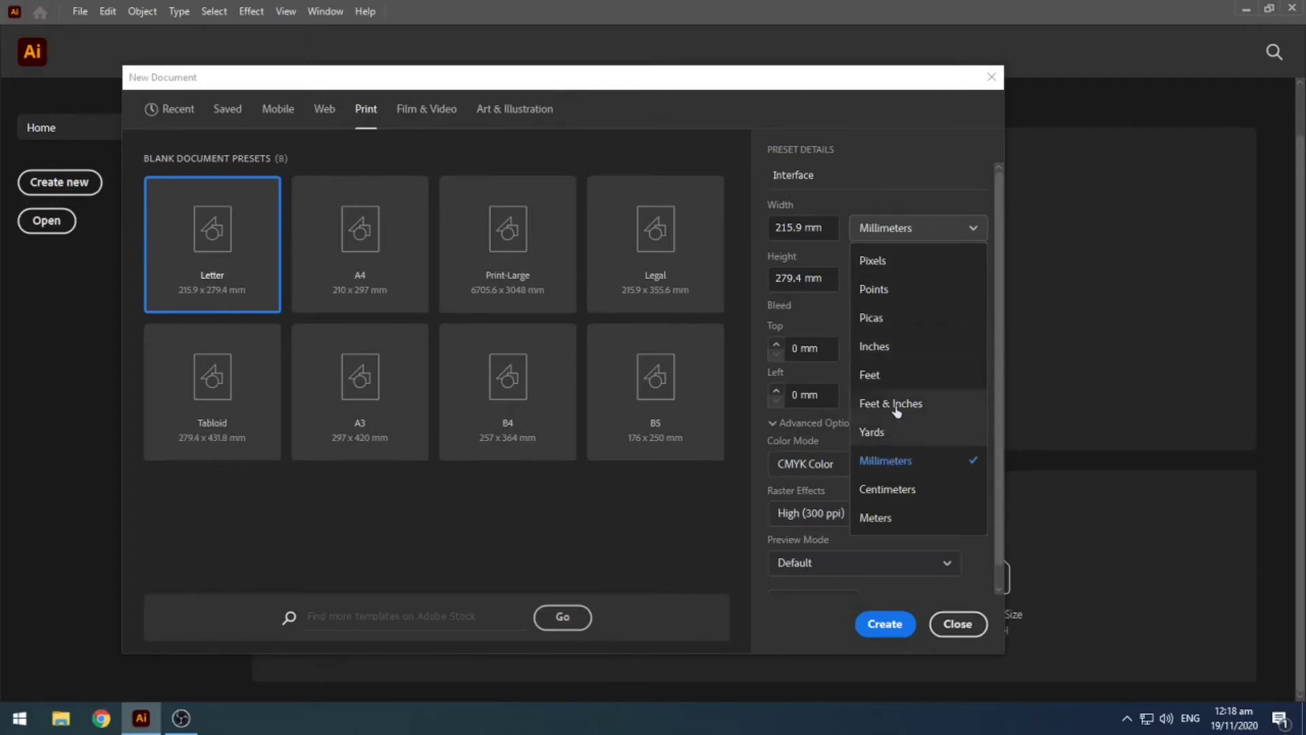
pyautogui.click(895, 465)
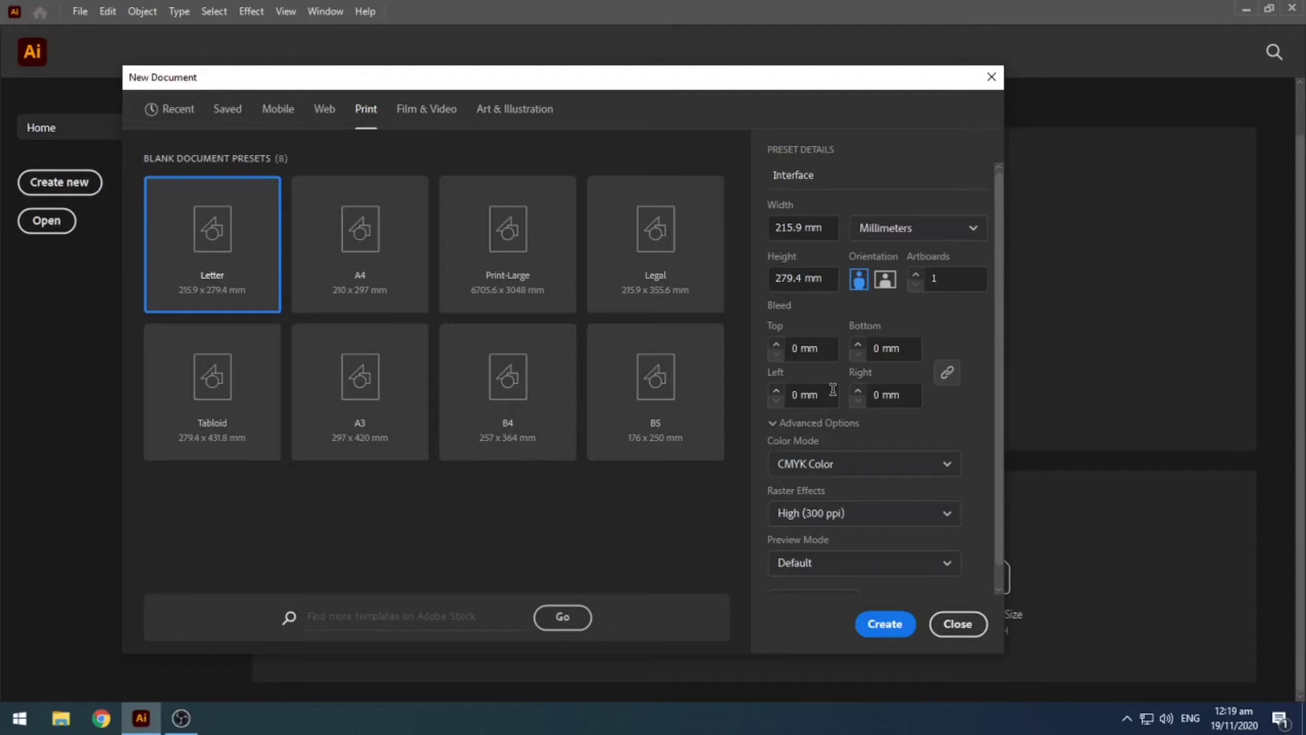
# - Compare landscape and portrait orientation, settle on portrait and create the Interface document
pyautogui.click(884, 279)
pyautogui.click(859, 281)
pyautogui.click(885, 281)
pyautogui.click(860, 286)
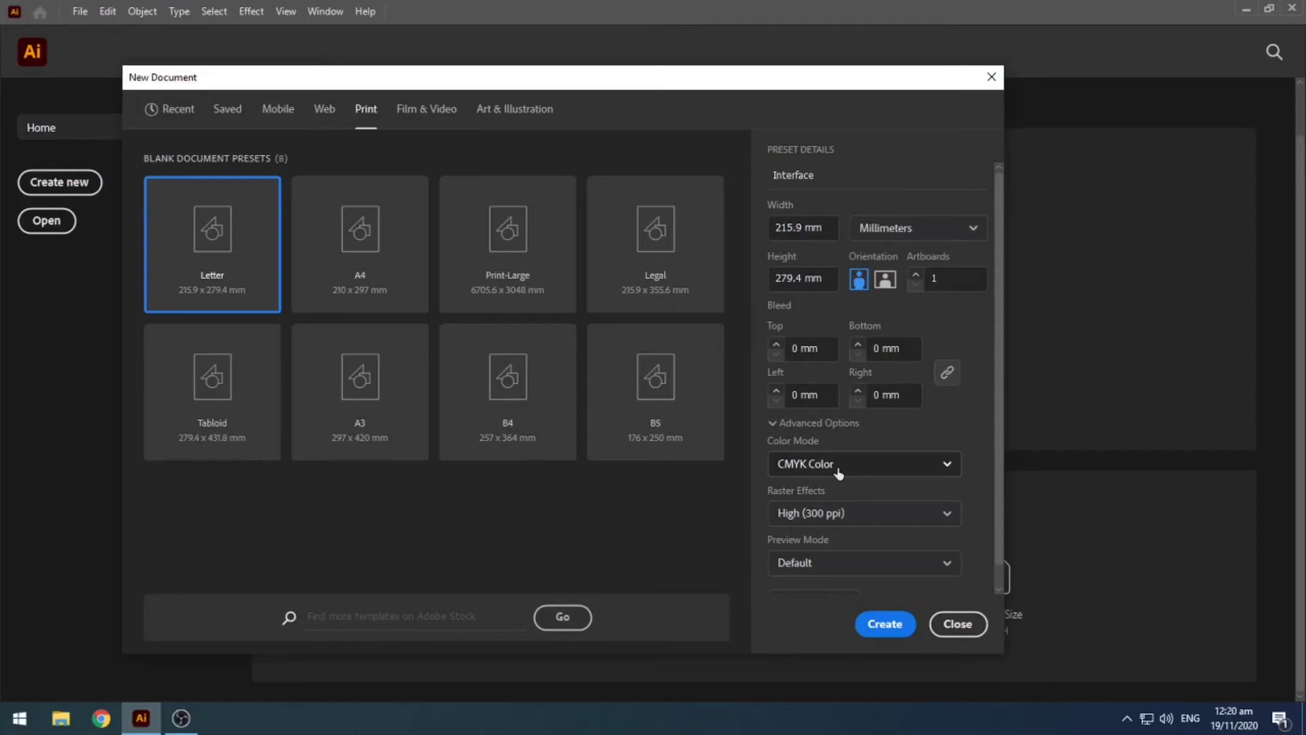
pyautogui.click(892, 629)
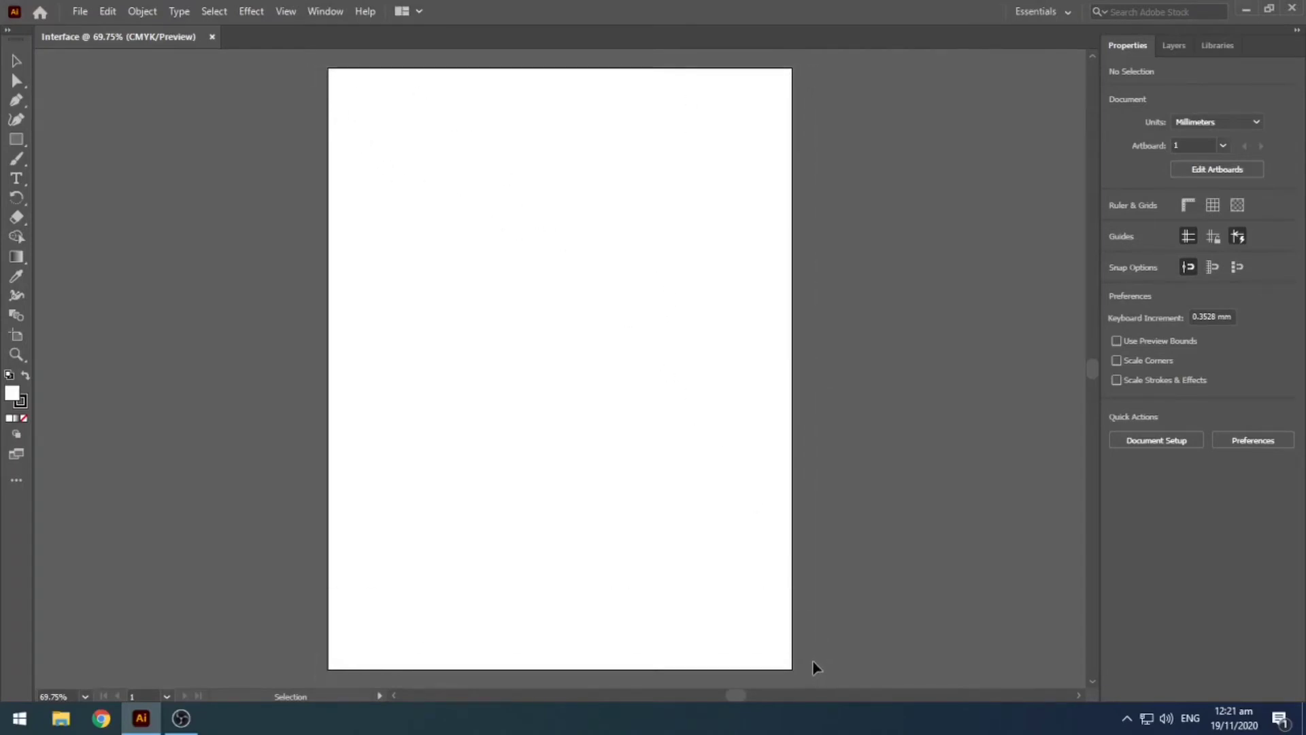
# - Create a second portrait Letter document with three artboards, and close it to return to the Interface document
pyautogui.hotkey('ctrl', 'n')
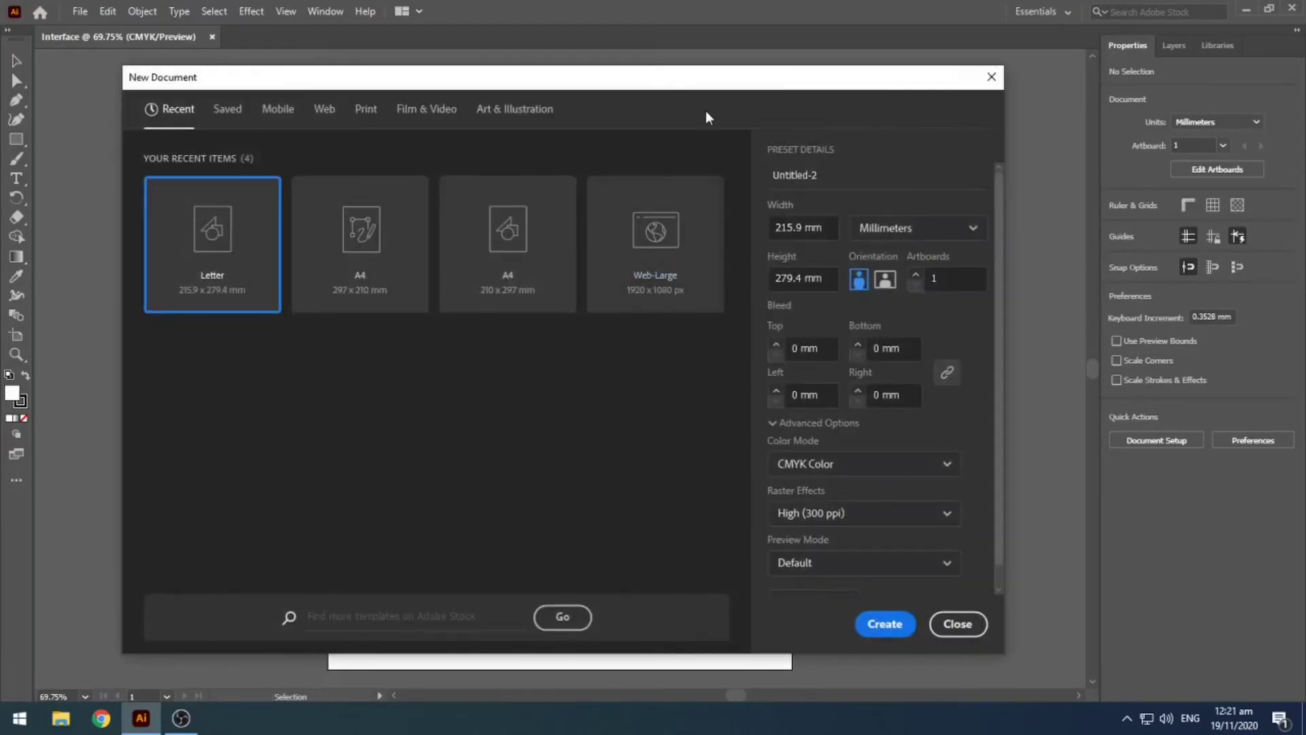
pyautogui.click(959, 629)
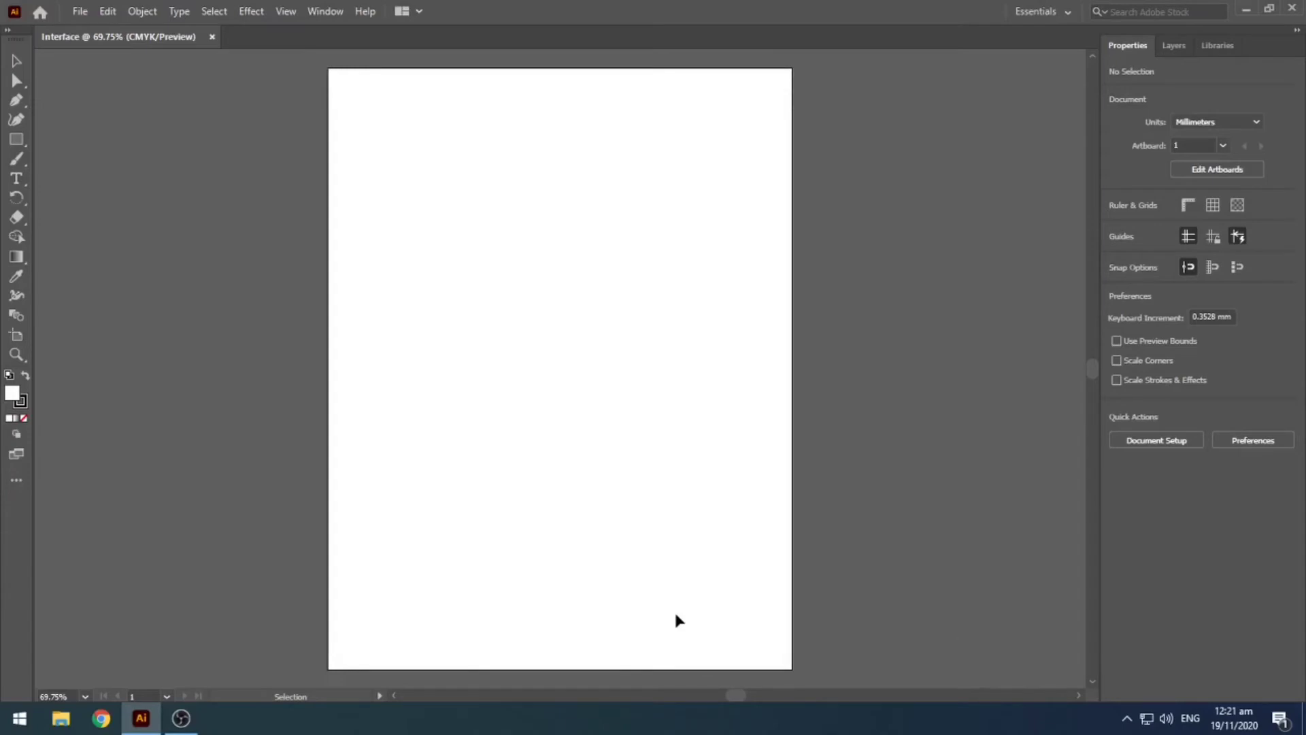
pyautogui.hotkey('ctrl', 'n')
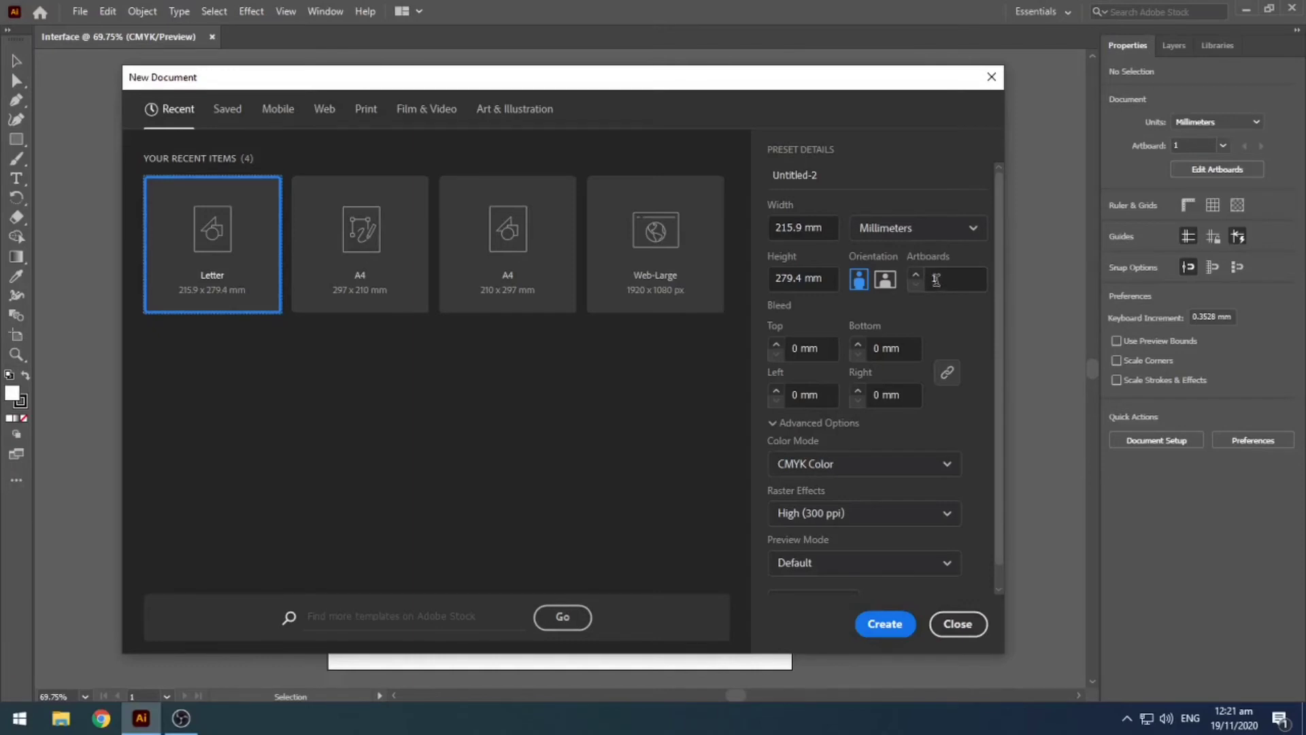
pyautogui.click(916, 274)
pyautogui.click(915, 274)
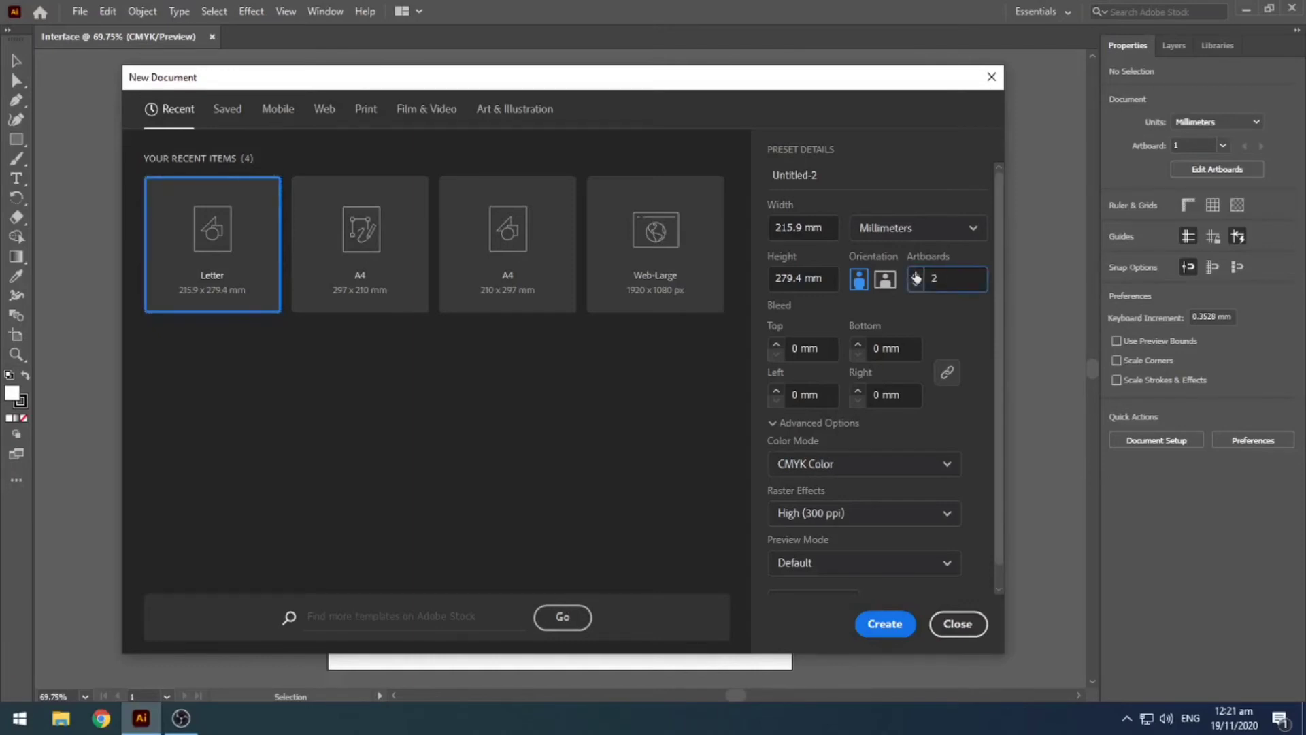
pyautogui.click(887, 624)
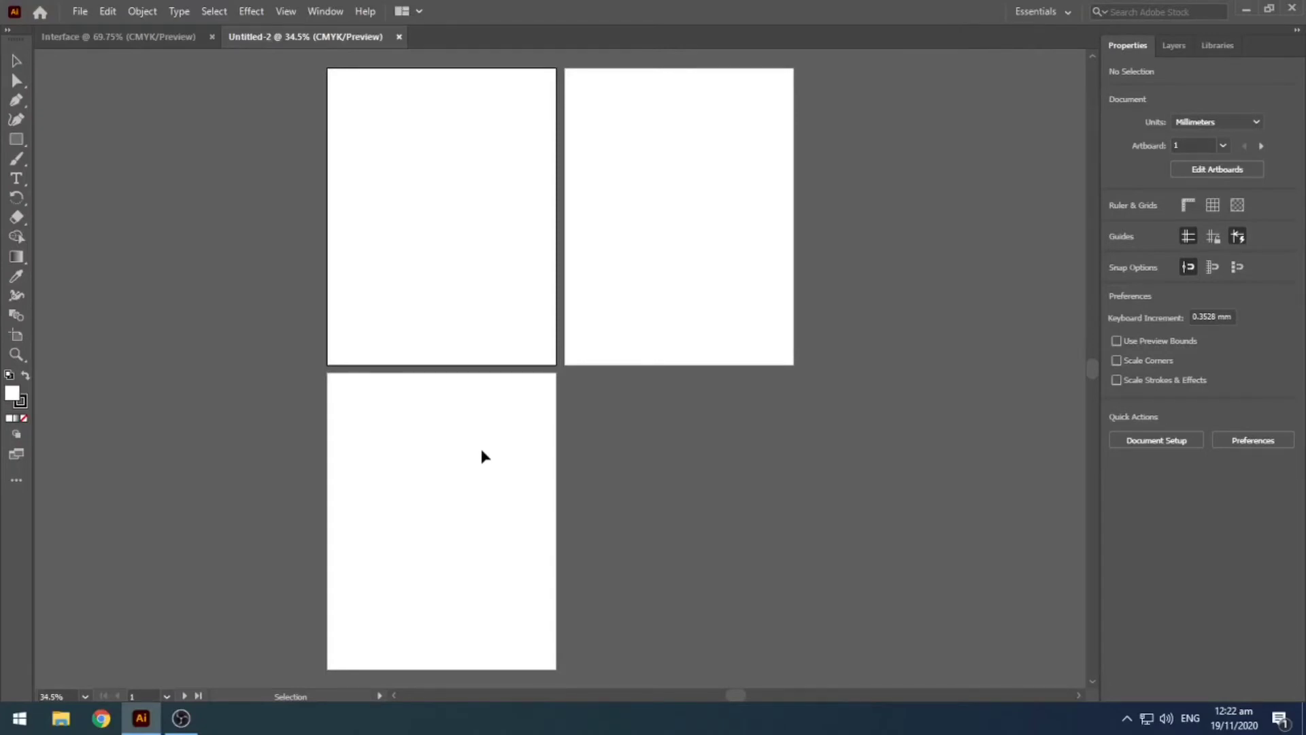
pyautogui.click(401, 38)
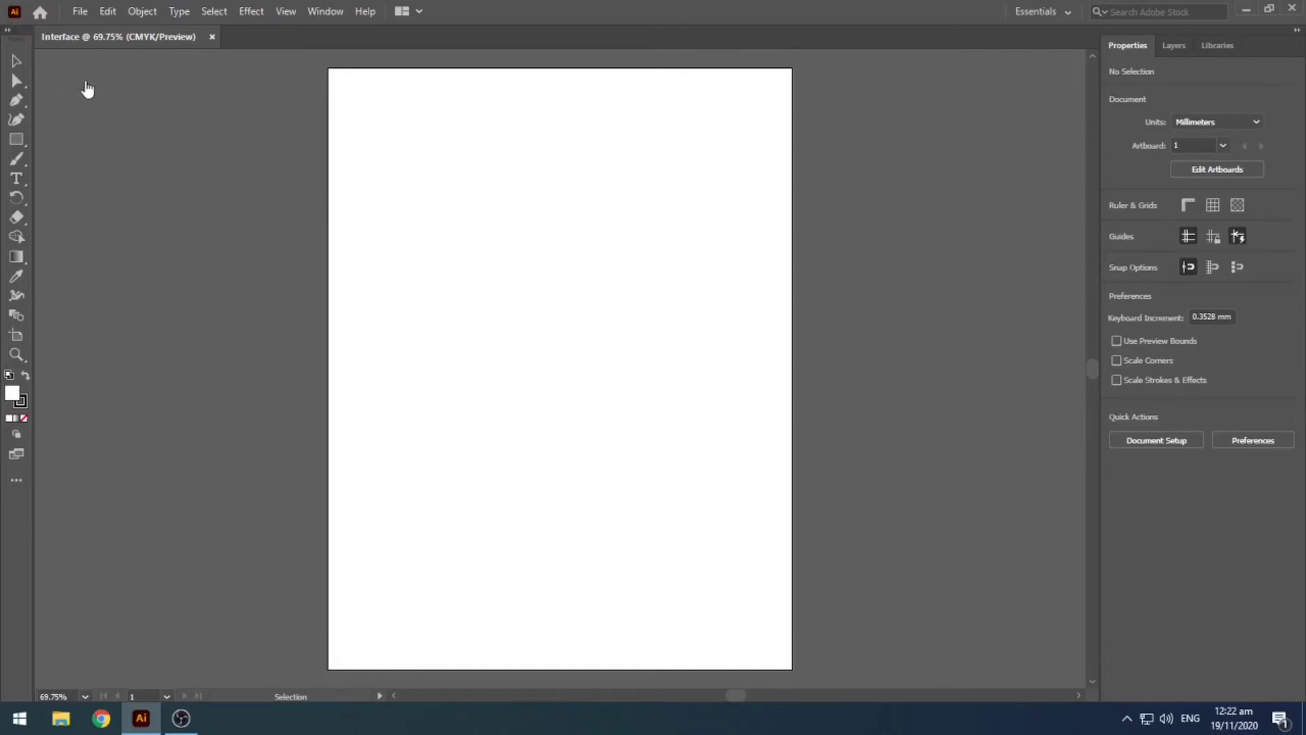
# - Undock the toolbar and the Properties panel and swap the sides of the workspace they sit on
pyautogui.moveTo(17, 37); pyautogui.dragTo(125, 91)
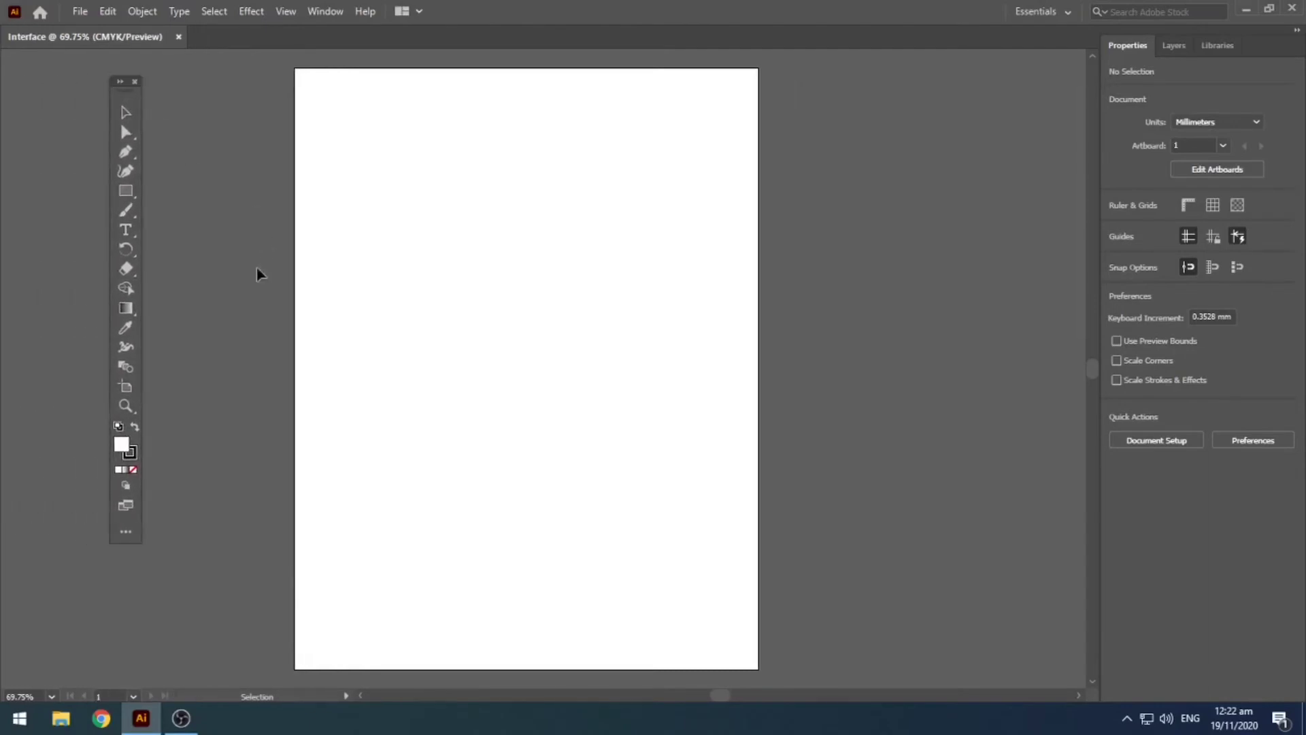
pyautogui.moveTo(1274, 41); pyautogui.dragTo(989, 91)
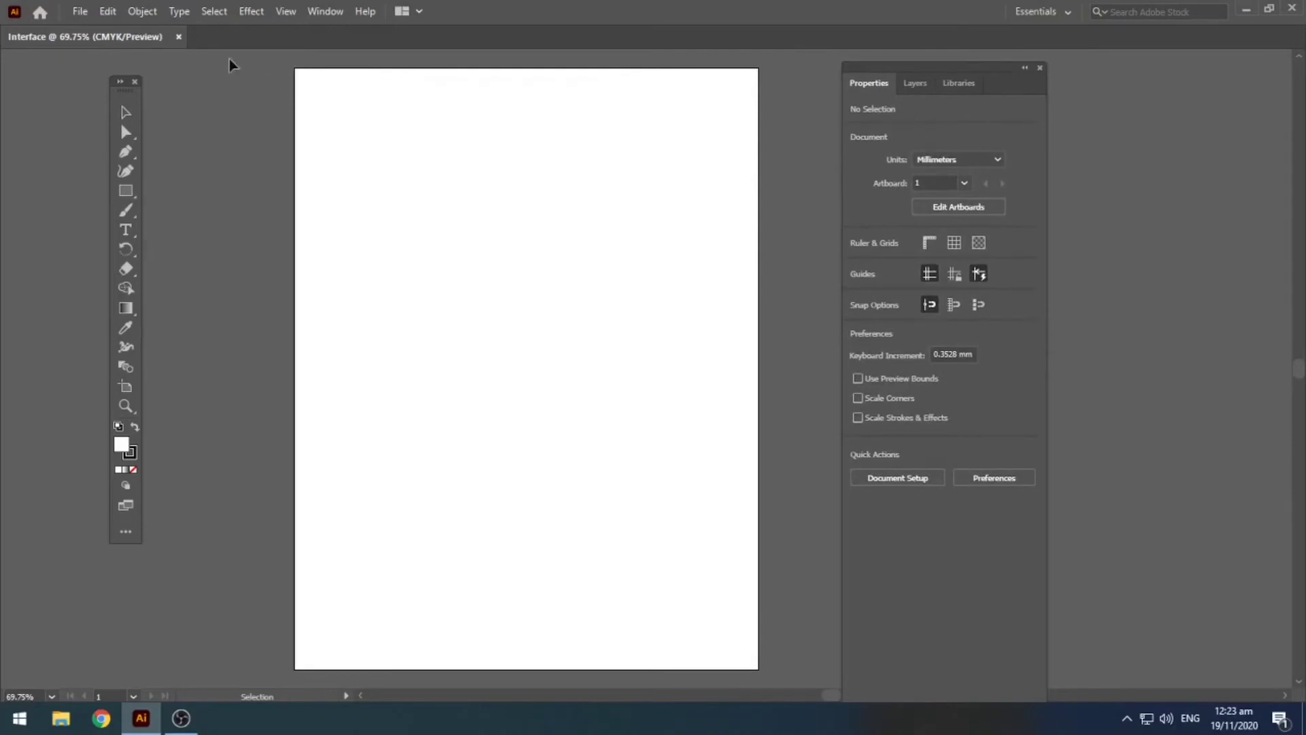
pyautogui.moveTo(122, 83); pyautogui.dragTo(1289, 49)
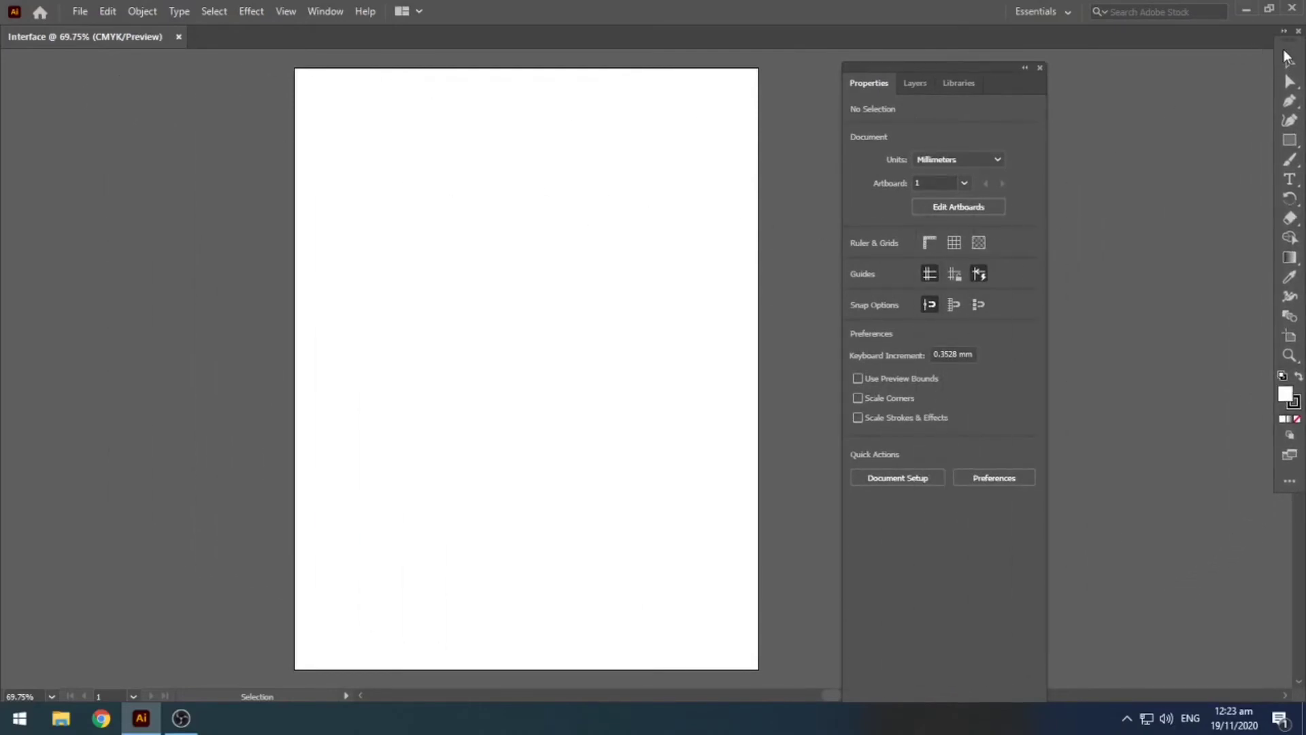
pyautogui.moveTo(969, 67); pyautogui.dragTo(131, 61)
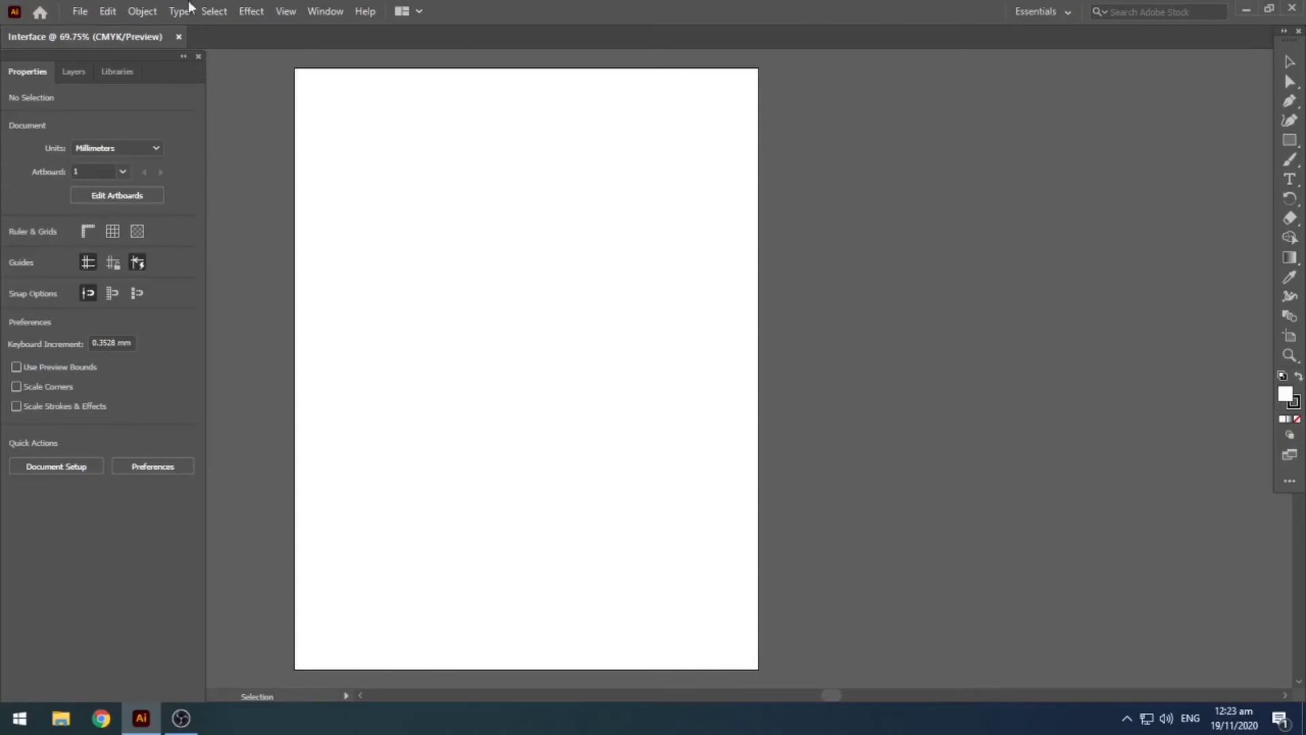
# - Return the Properties panel and toolbar to their original sides, leaving the toolbar floating between the window edge and the artboard
pyautogui.moveTo(153, 53); pyautogui.dragTo(785, 124)
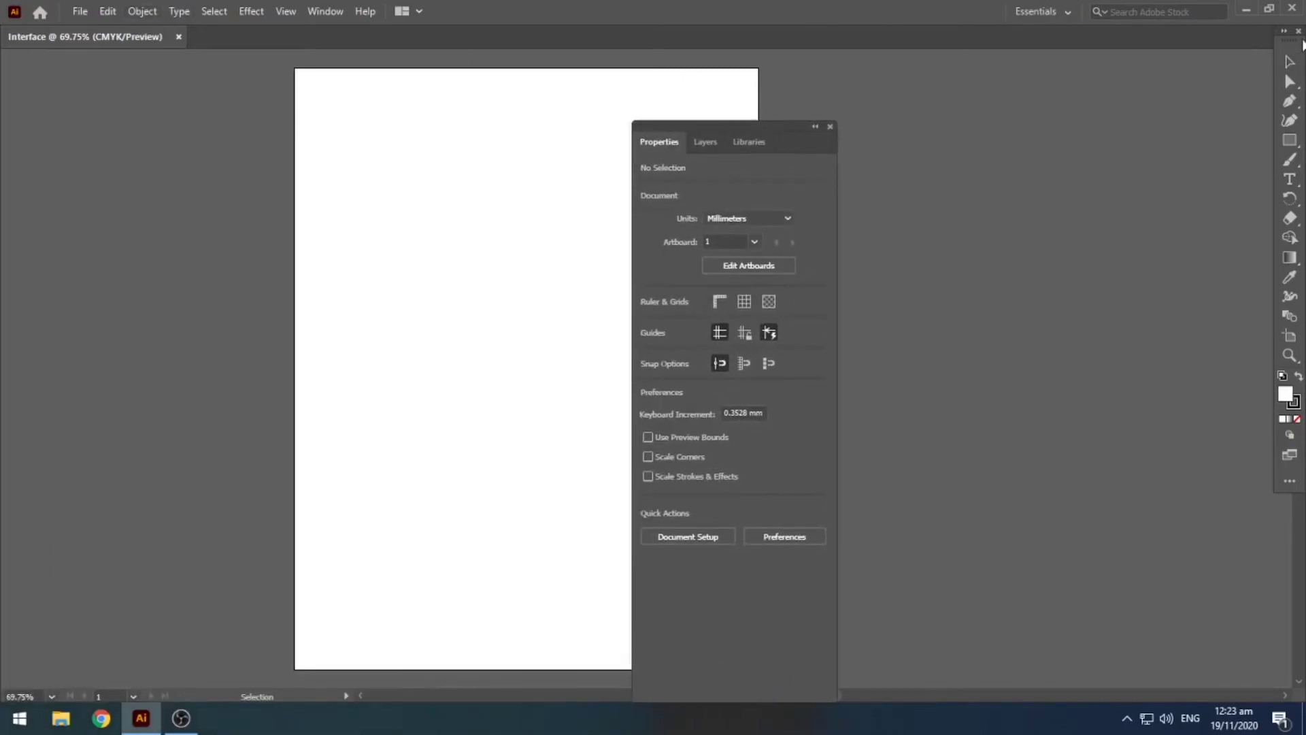
pyautogui.moveTo(1296, 45); pyautogui.dragTo(26, 68)
pyautogui.moveTo(765, 128); pyautogui.dragTo(1251, 40)
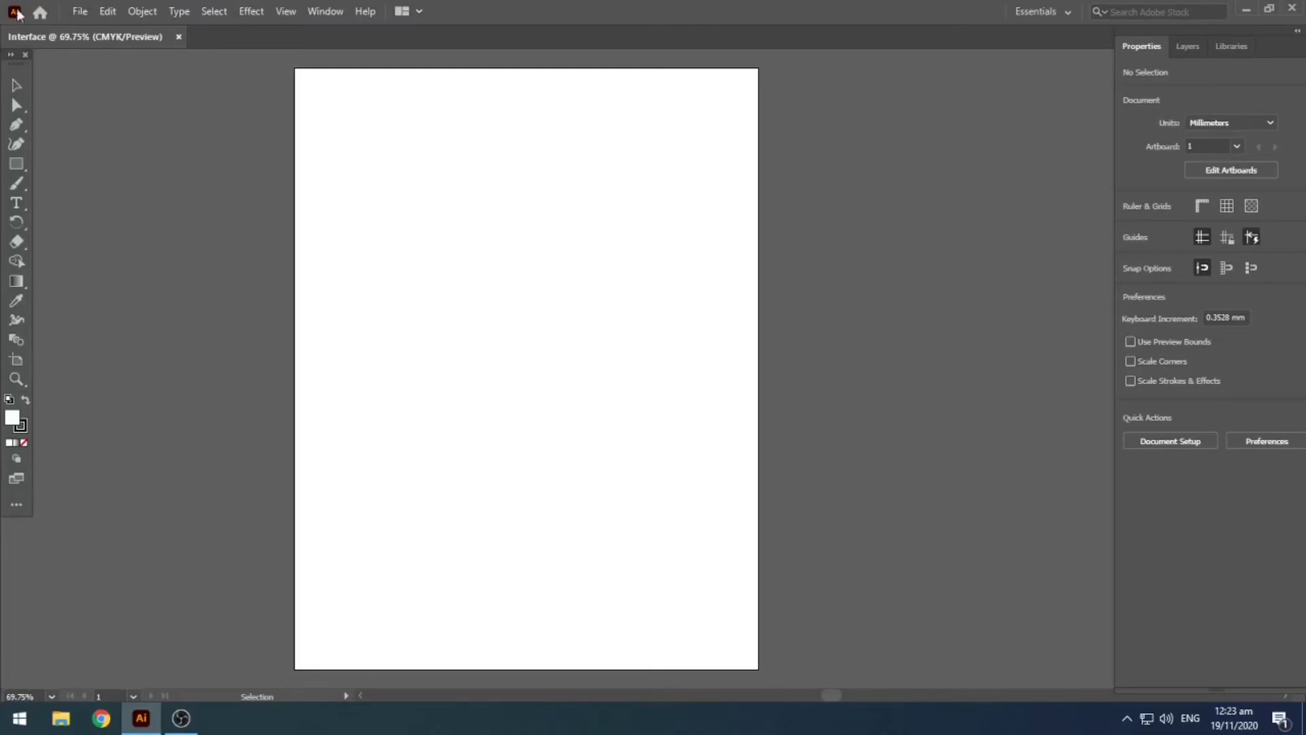
pyautogui.moveTo(1, 60); pyautogui.dragTo(38, 80)
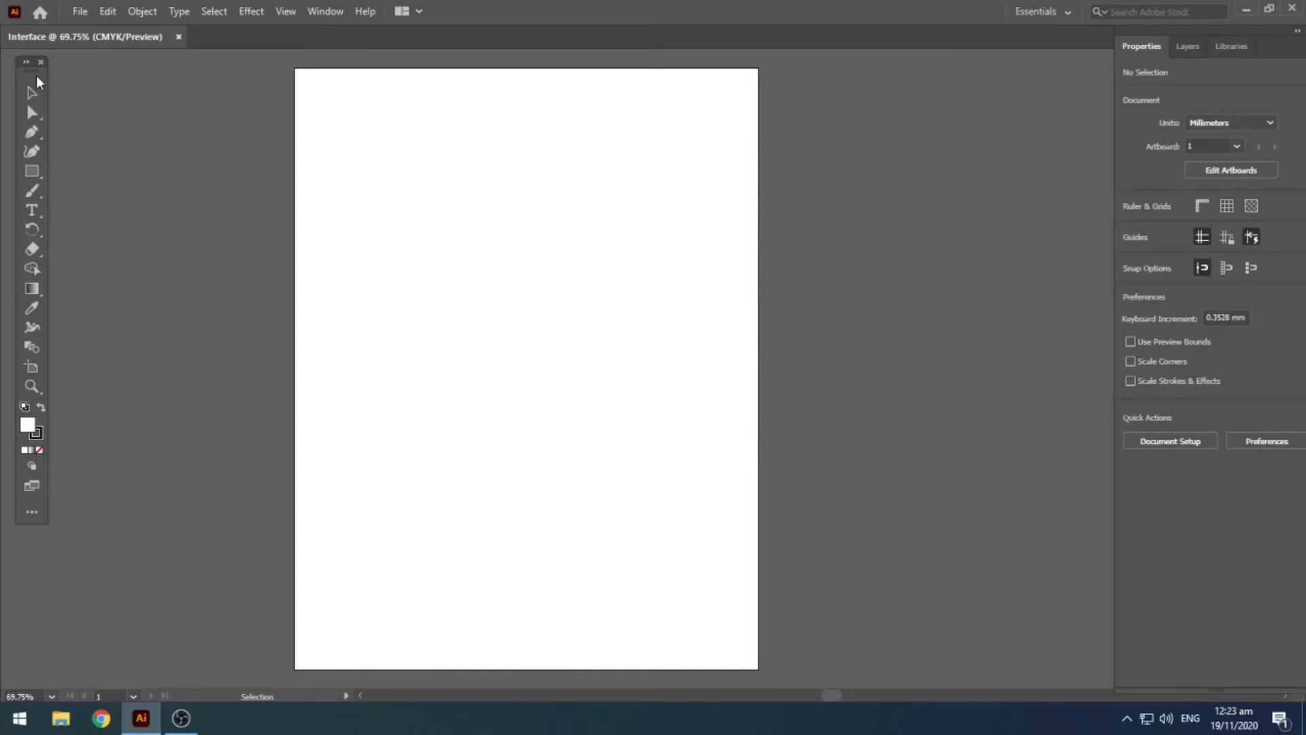
pyautogui.moveTo(36, 77); pyautogui.dragTo(68, 109)
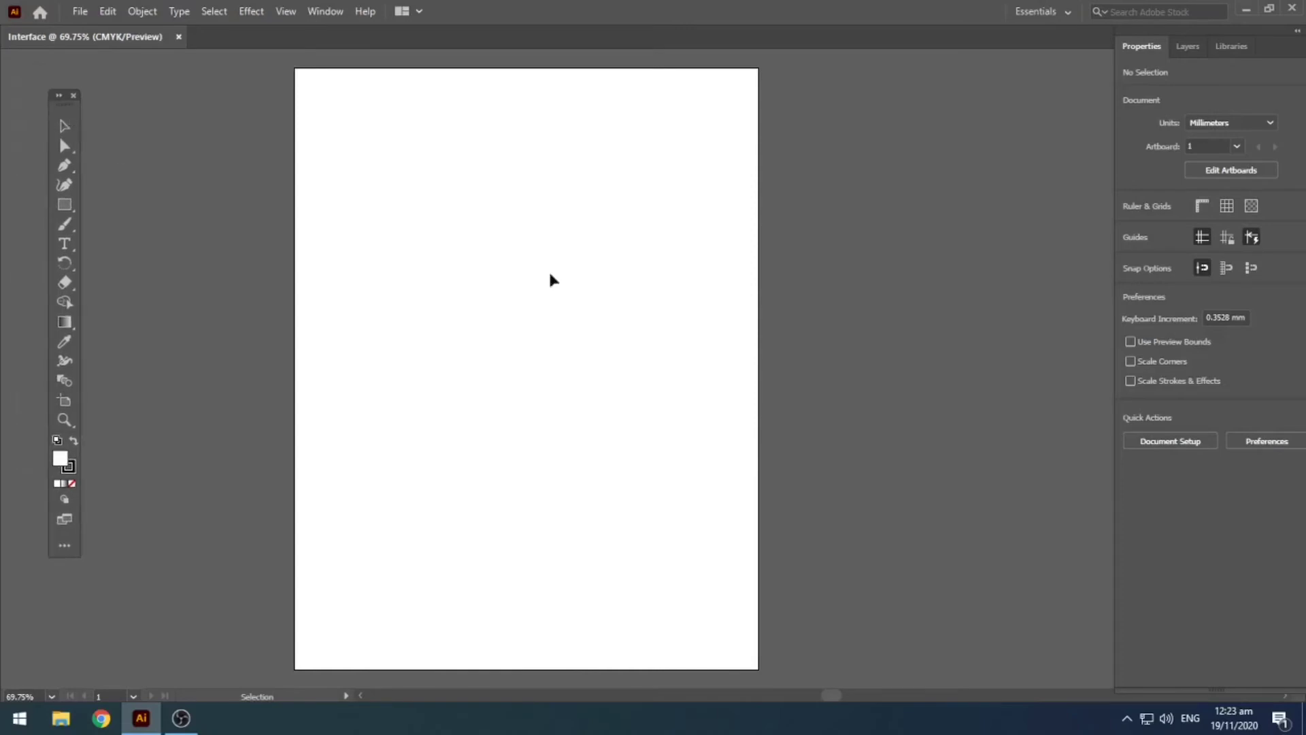
# - Undock the Properties panel over the canvas and reset the Essentials workspace to its default layout
pyautogui.moveTo(1268, 51); pyautogui.dragTo(1069, 144)
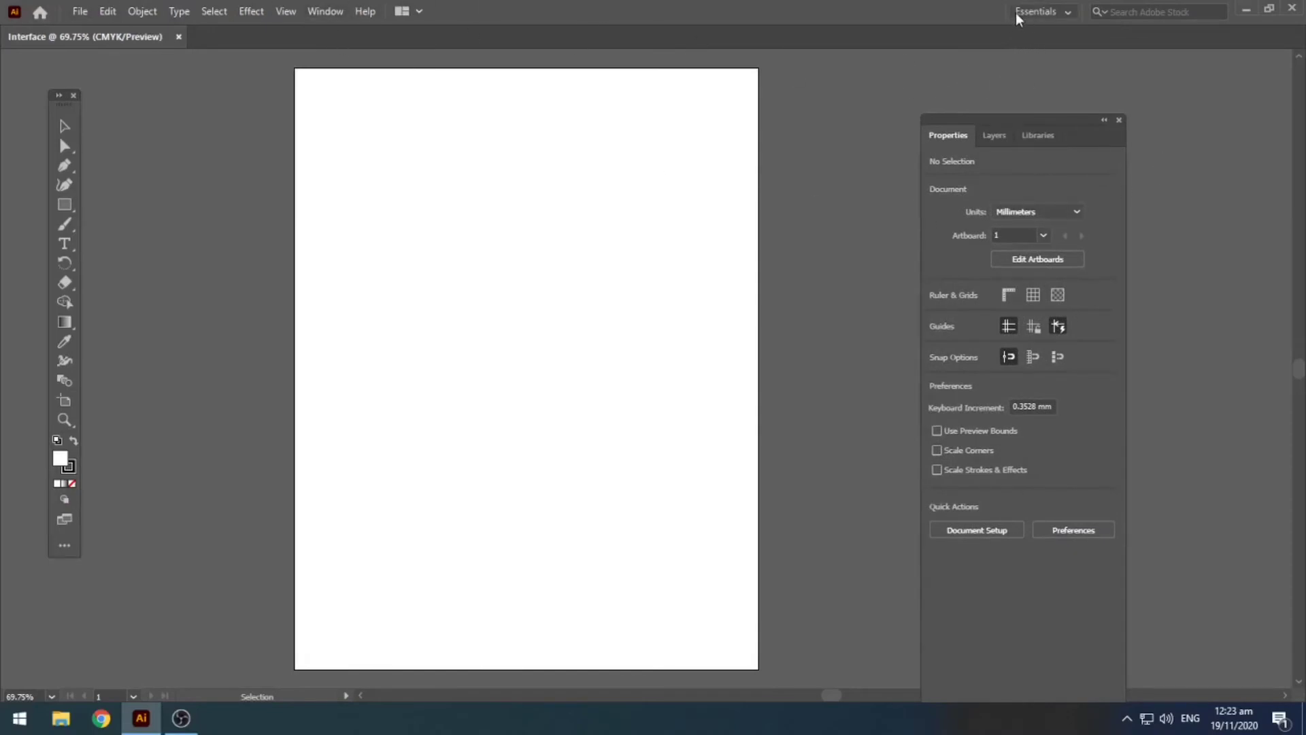
pyautogui.click(1068, 15)
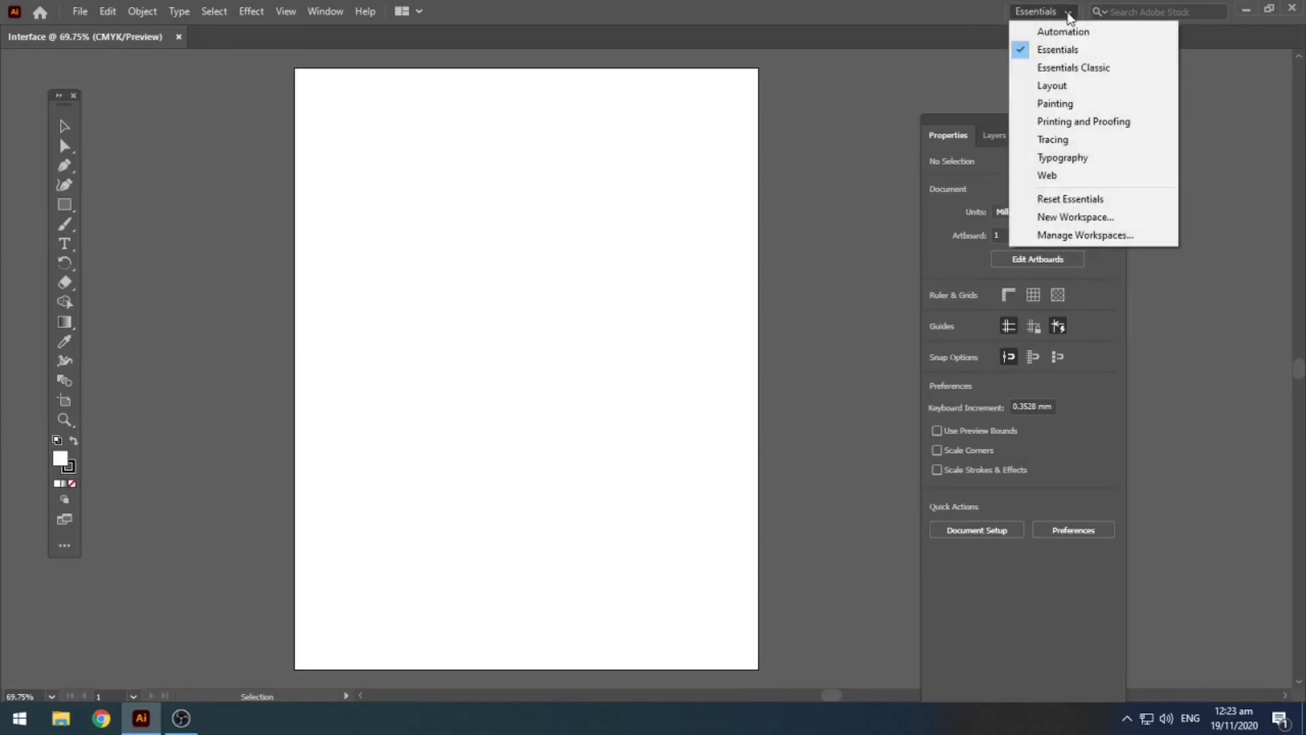
pyautogui.click(1059, 201)
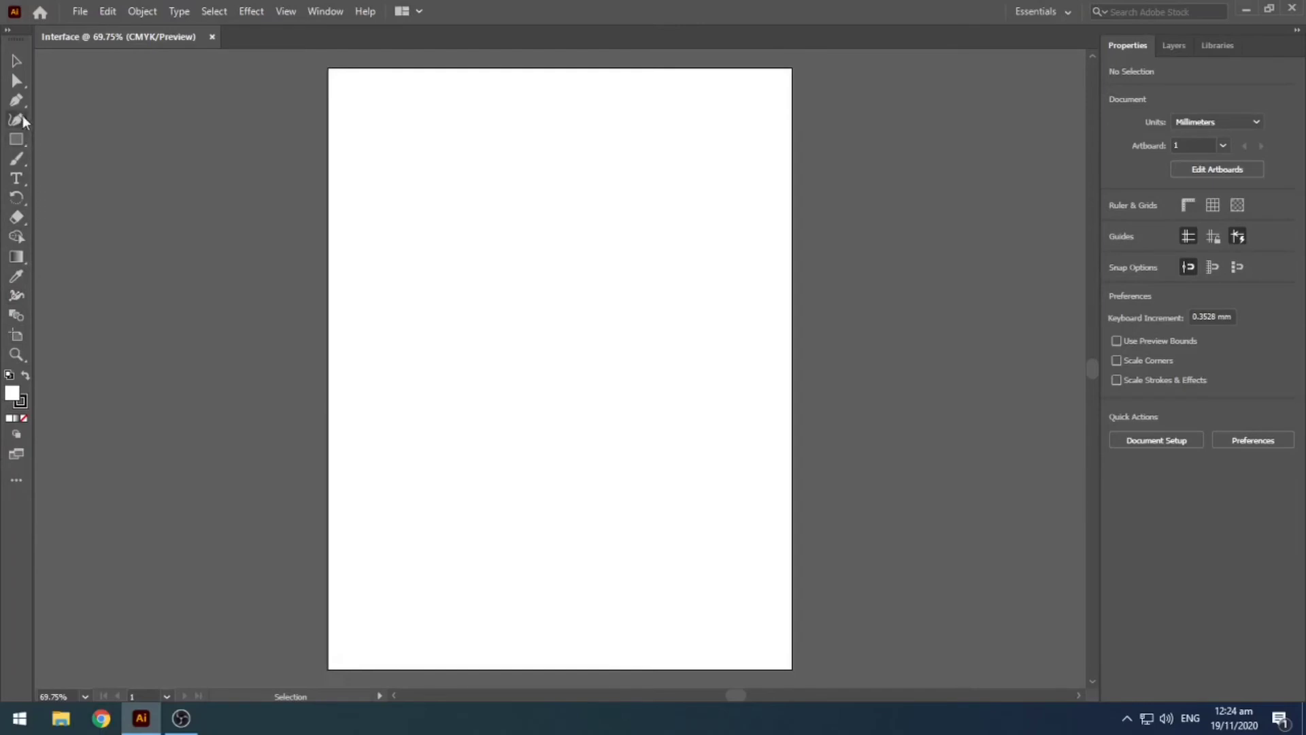
# - Switch between the Selection and Direct Selection tools and look at the tools grouped under Direct Selection
pyautogui.click(17, 61)
pyautogui.click(18, 80)
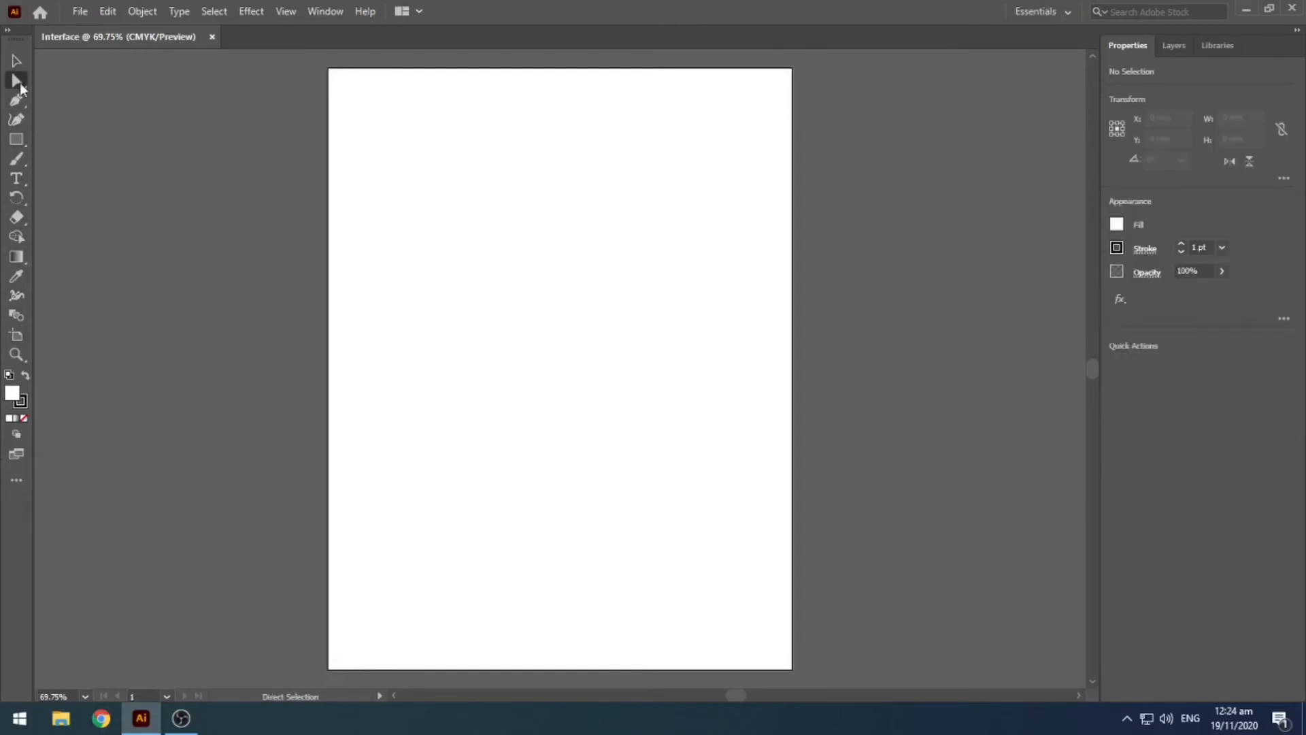
pyautogui.click(20, 64)
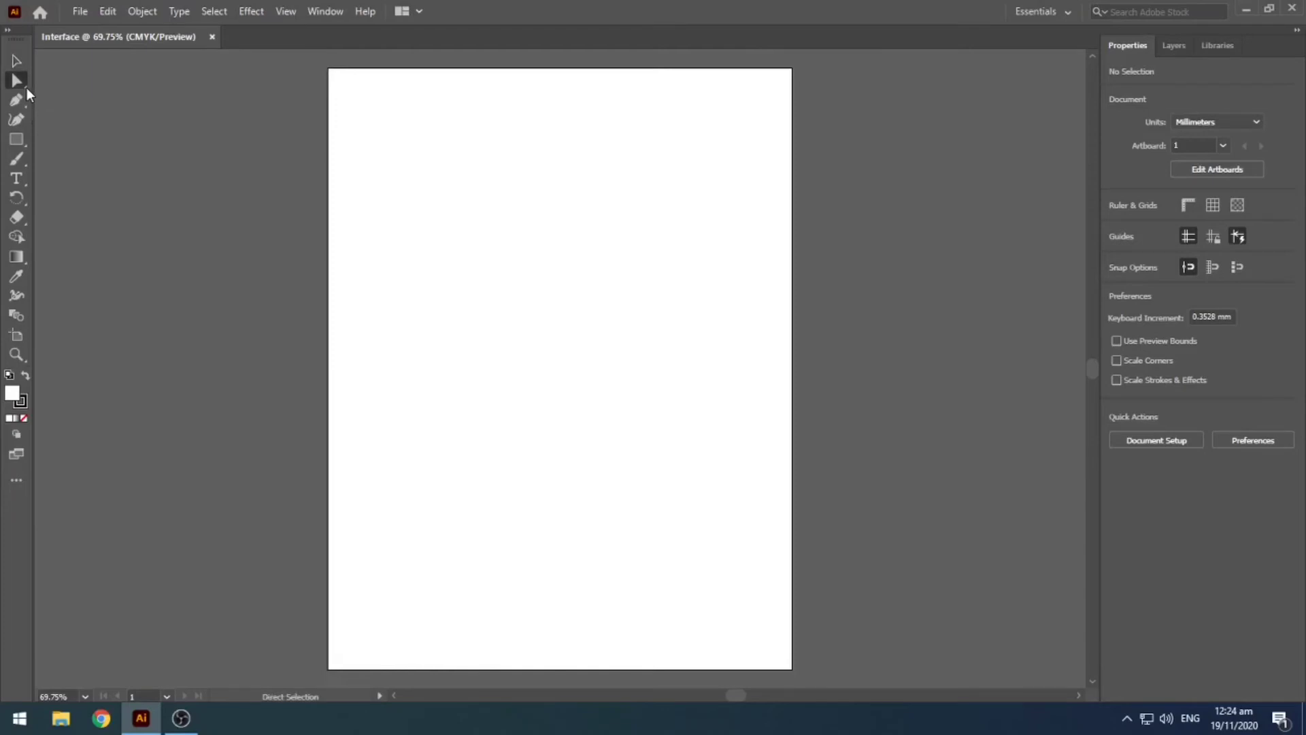
pyautogui.click(27, 88)
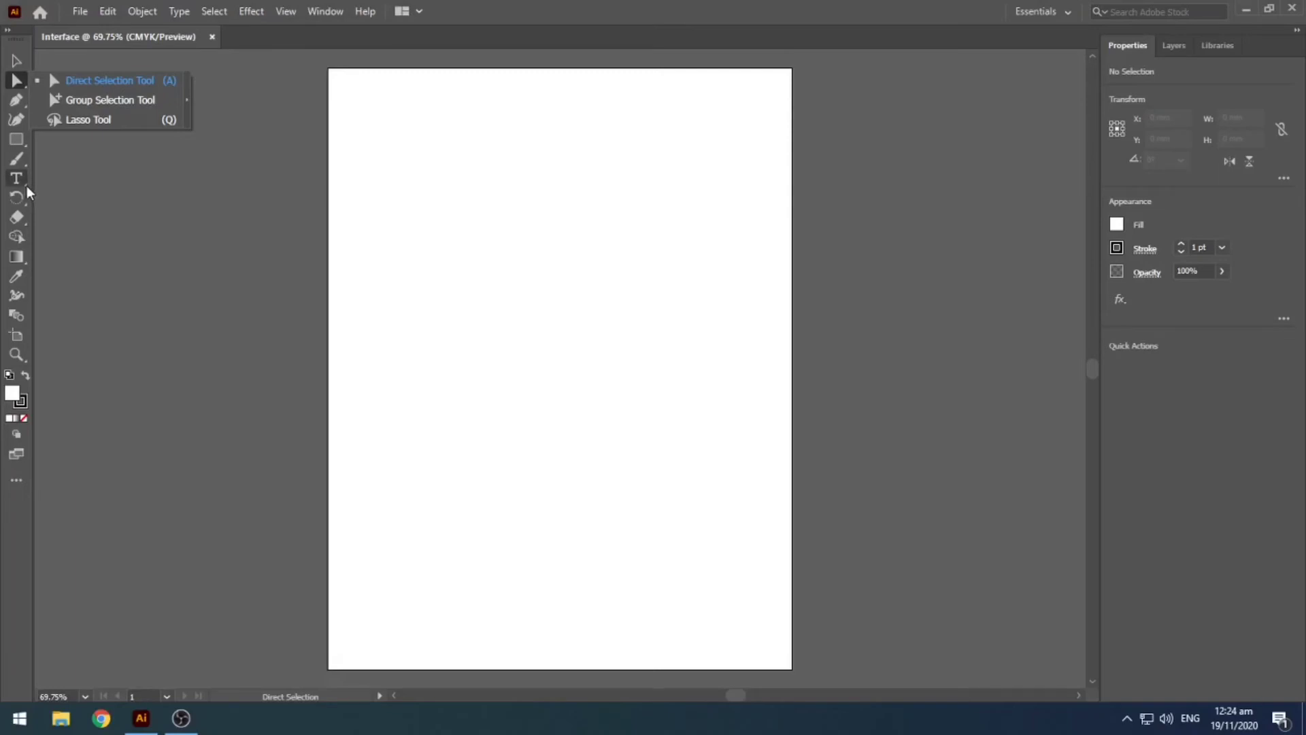
pyautogui.click(26, 87)
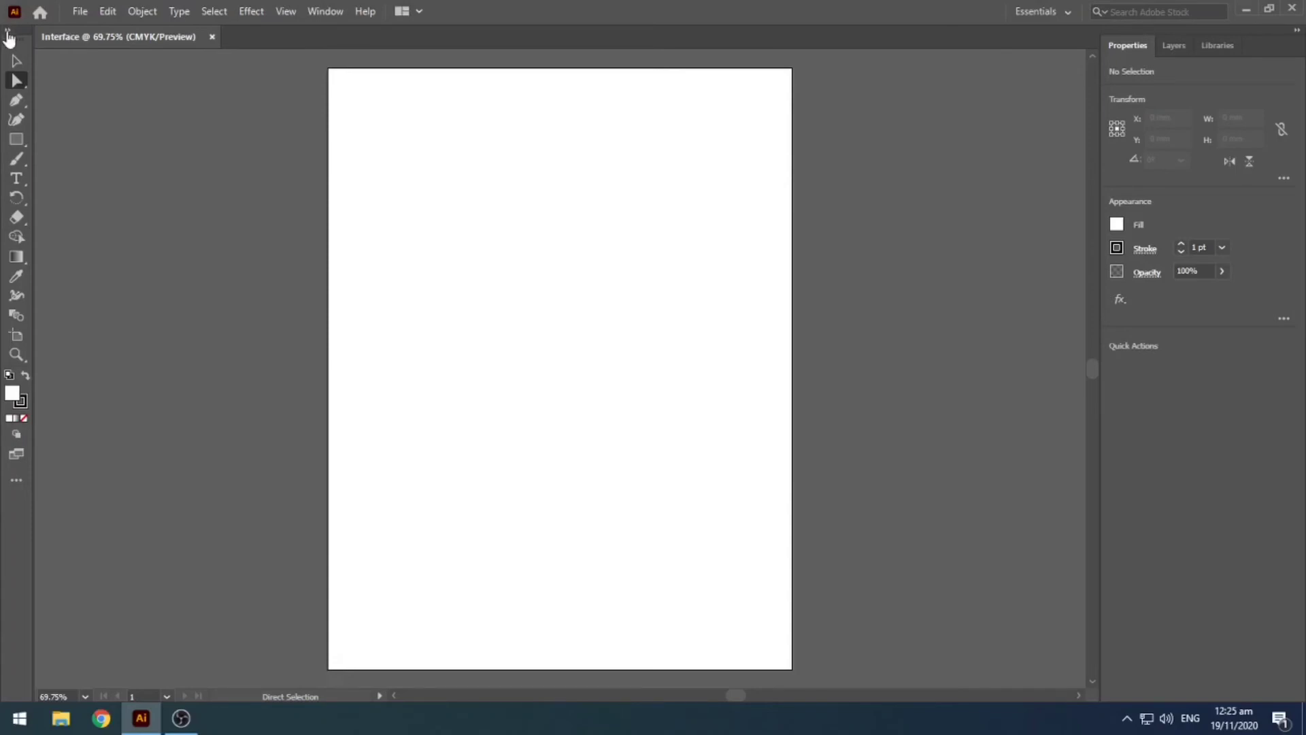
# - Expand the toolbar to two columns and try the Selection, Direct Selection, Curvature and Paintbrush tools
pyautogui.click(8, 34)
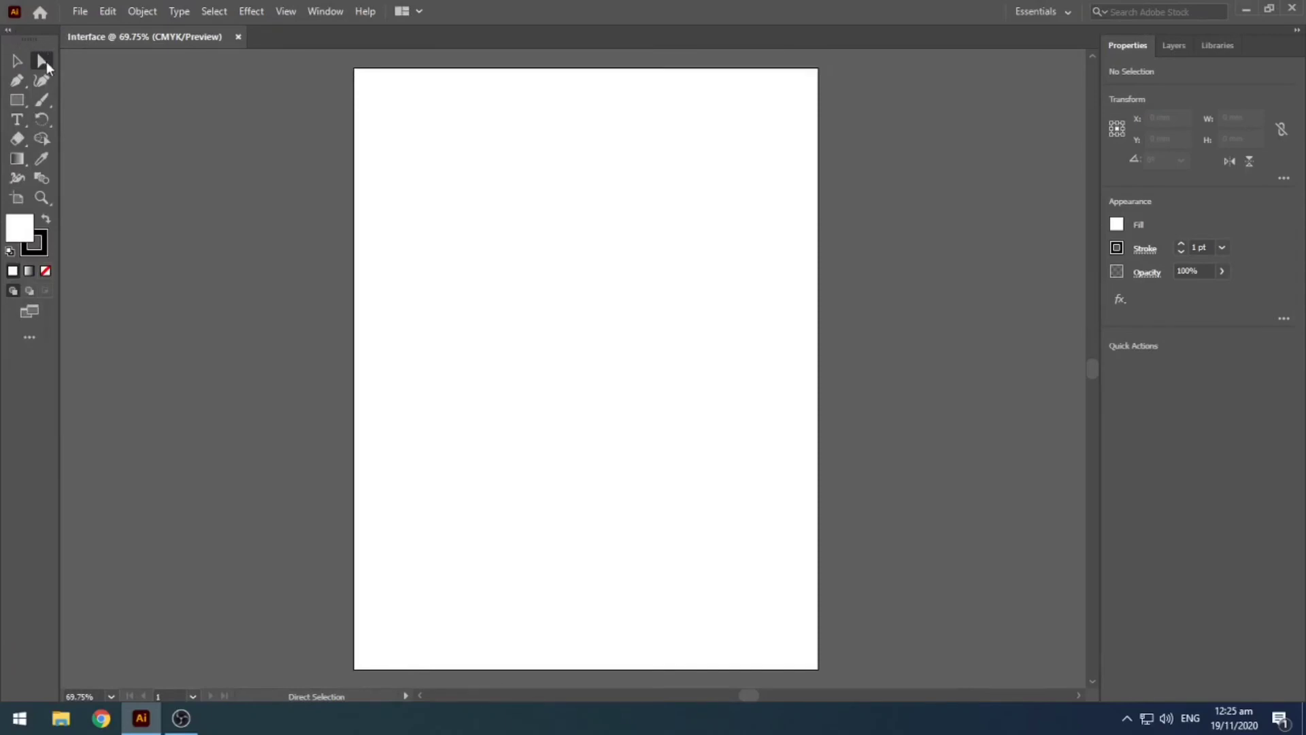
pyautogui.click(15, 63)
pyautogui.click(41, 62)
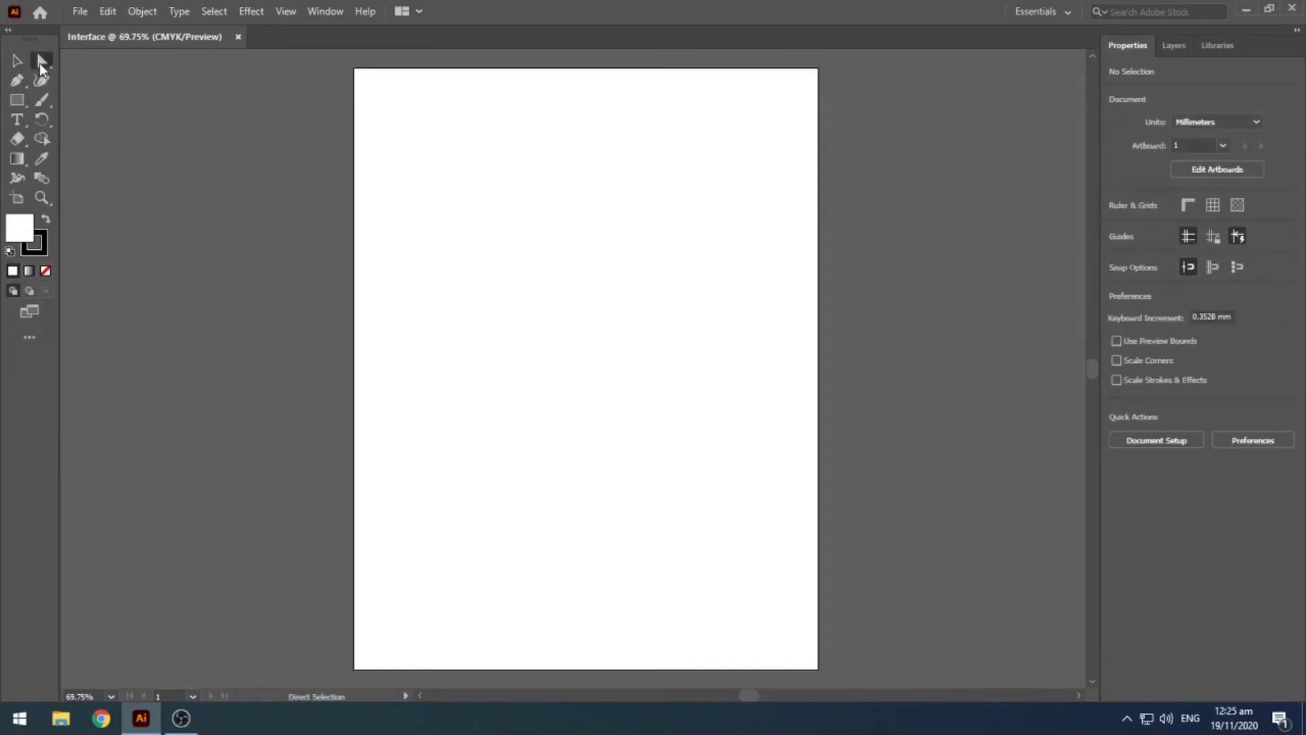
pyautogui.click(21, 81)
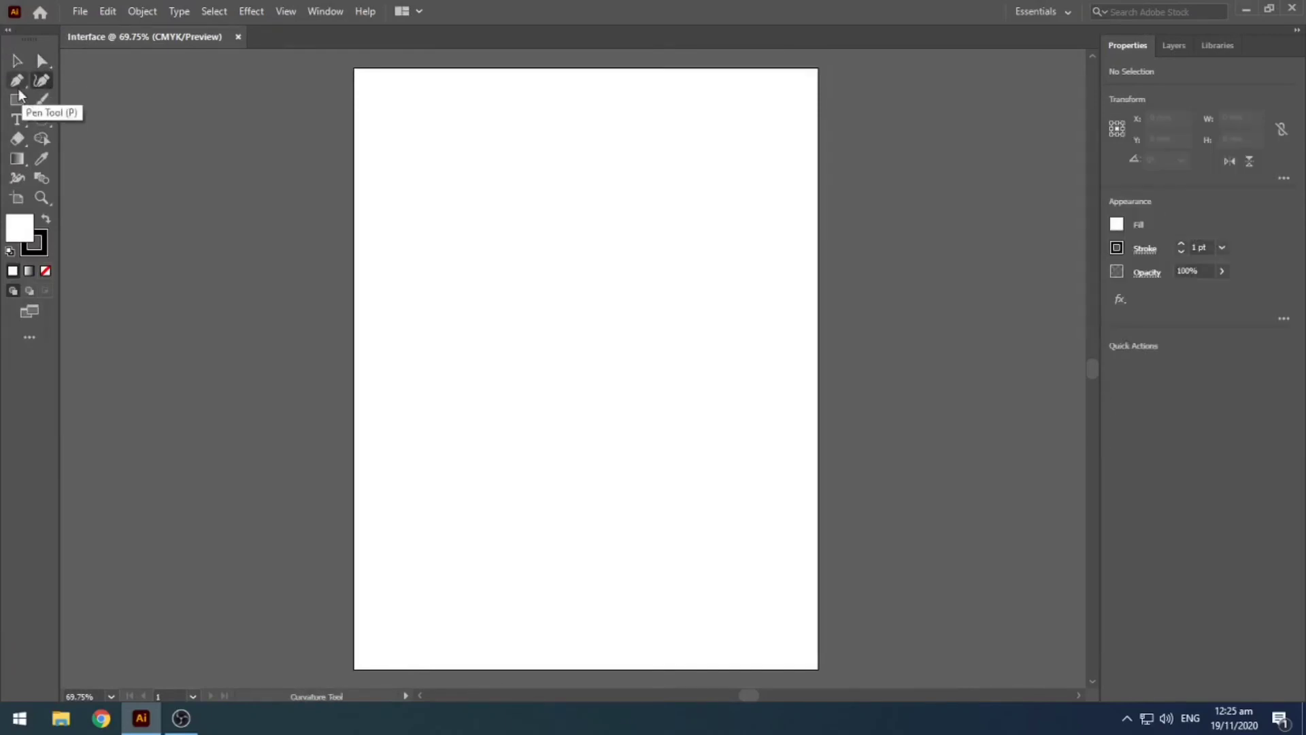
pyautogui.click(41, 100)
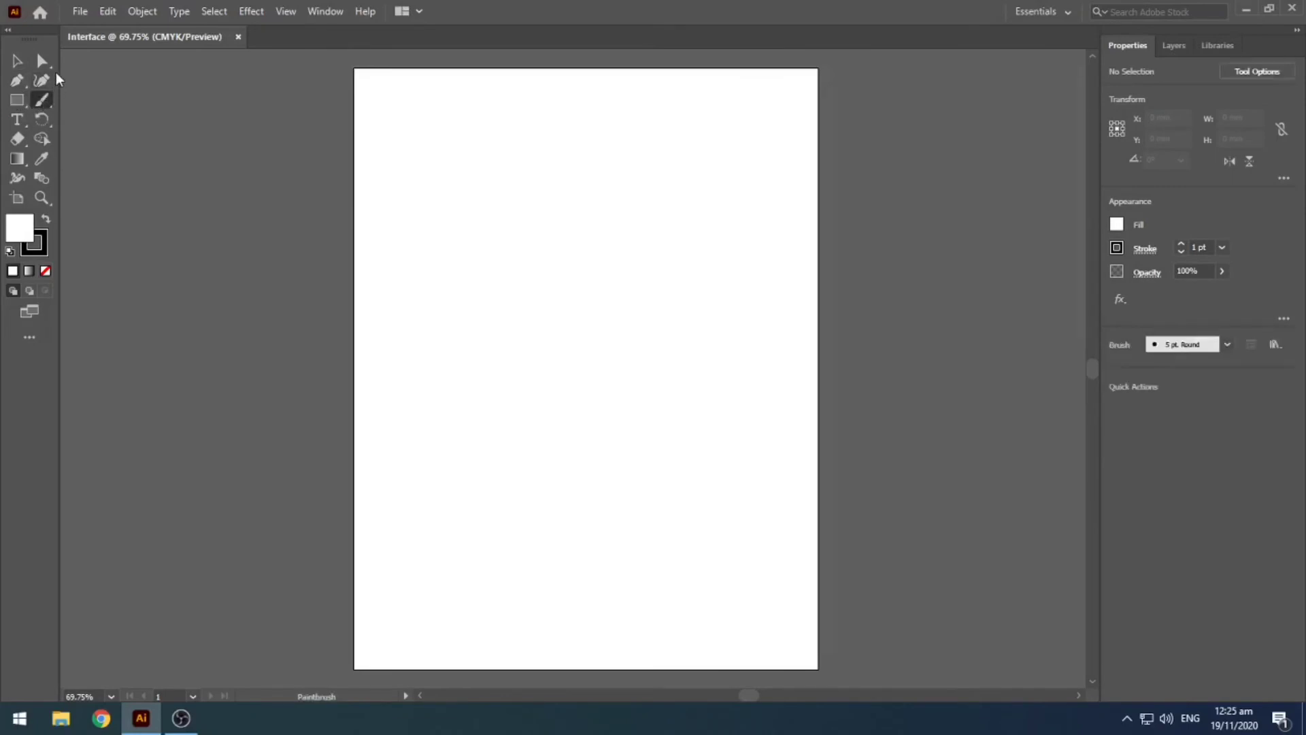
# - Tear off the Direct Selection tool group as a floating panel, stack its tools vertically and close it
pyautogui.click(54, 68)
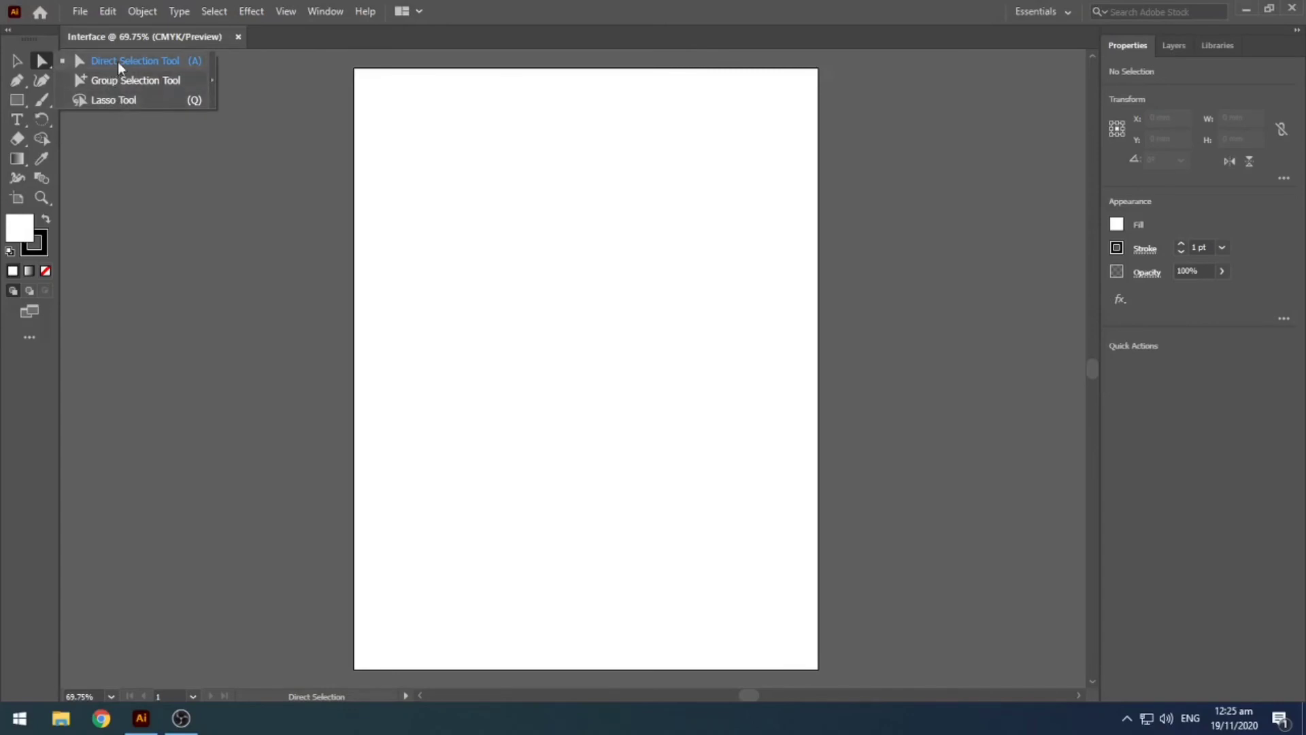
pyautogui.click(211, 80)
pyautogui.moveTo(81, 66); pyautogui.dragTo(126, 107)
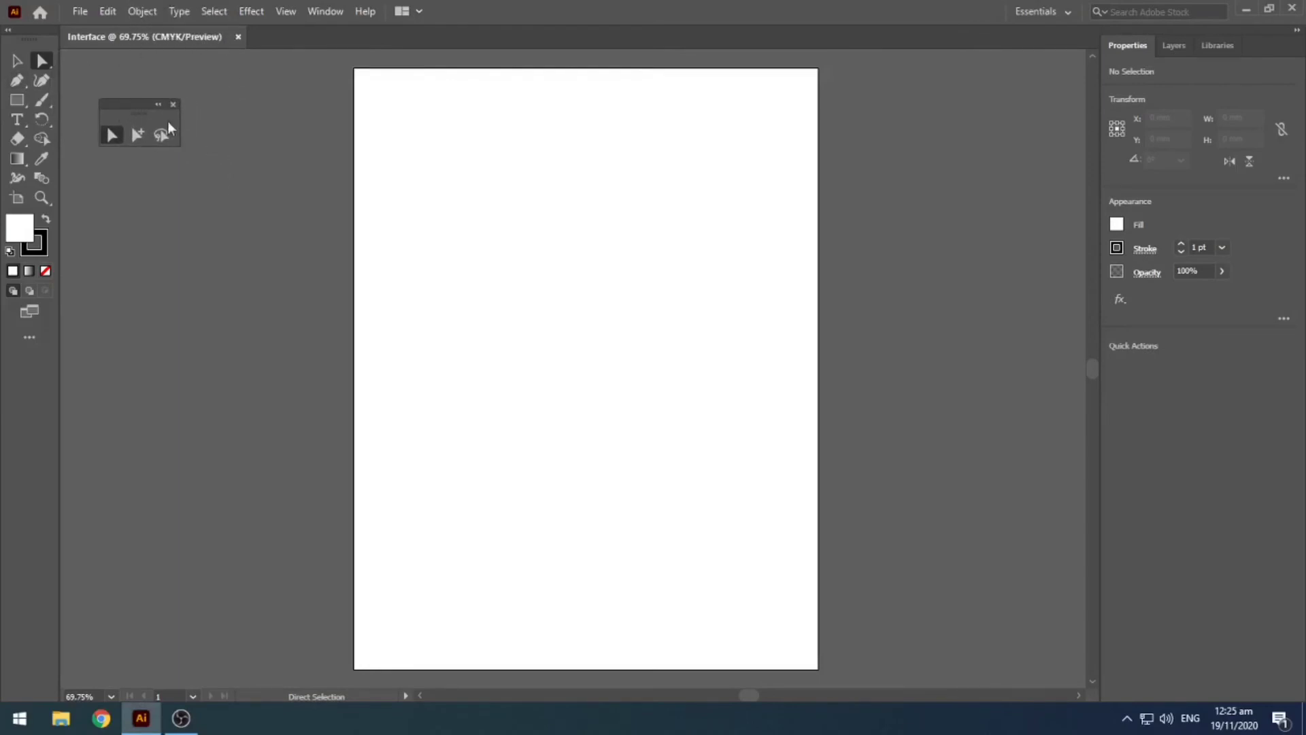
pyautogui.moveTo(138, 104)
pyautogui.mouseDown()
pyautogui.moveTo(107, 79)
pyautogui.moveTo(126, 98)
pyautogui.mouseUp()
pyautogui.click(146, 99)
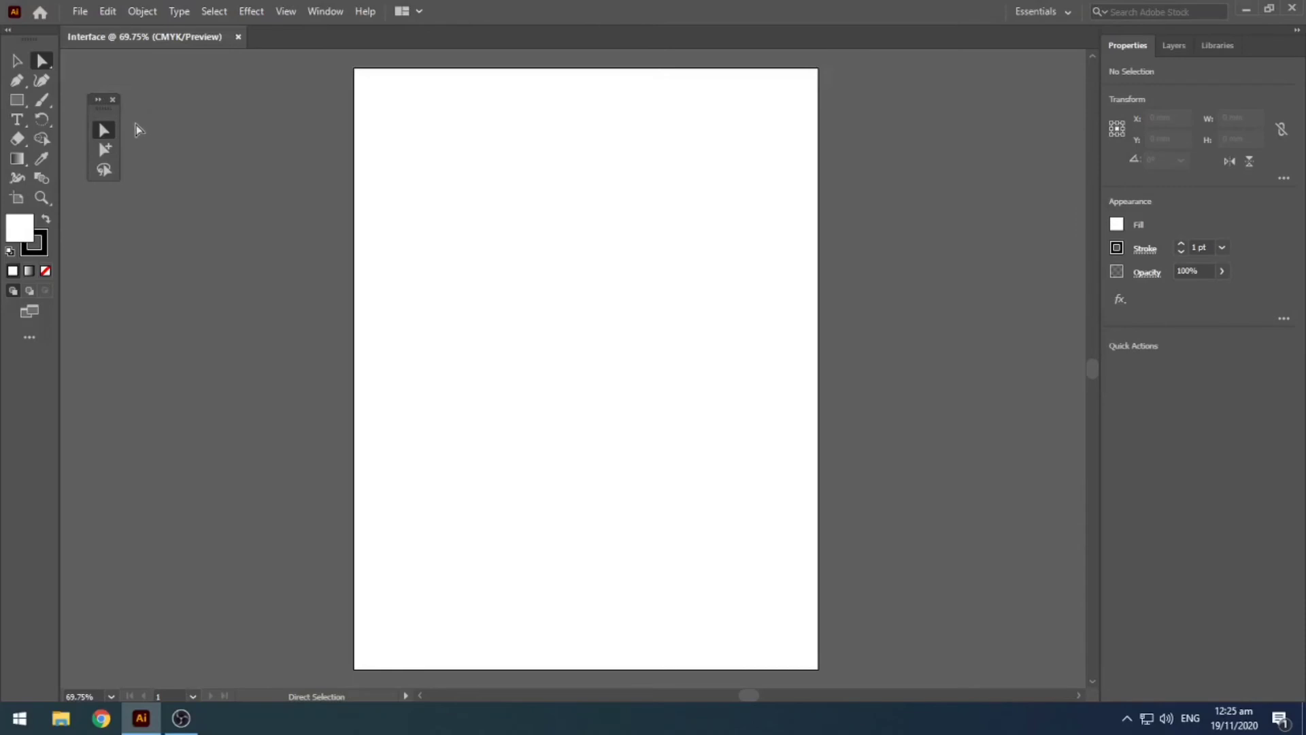
pyautogui.click(112, 100)
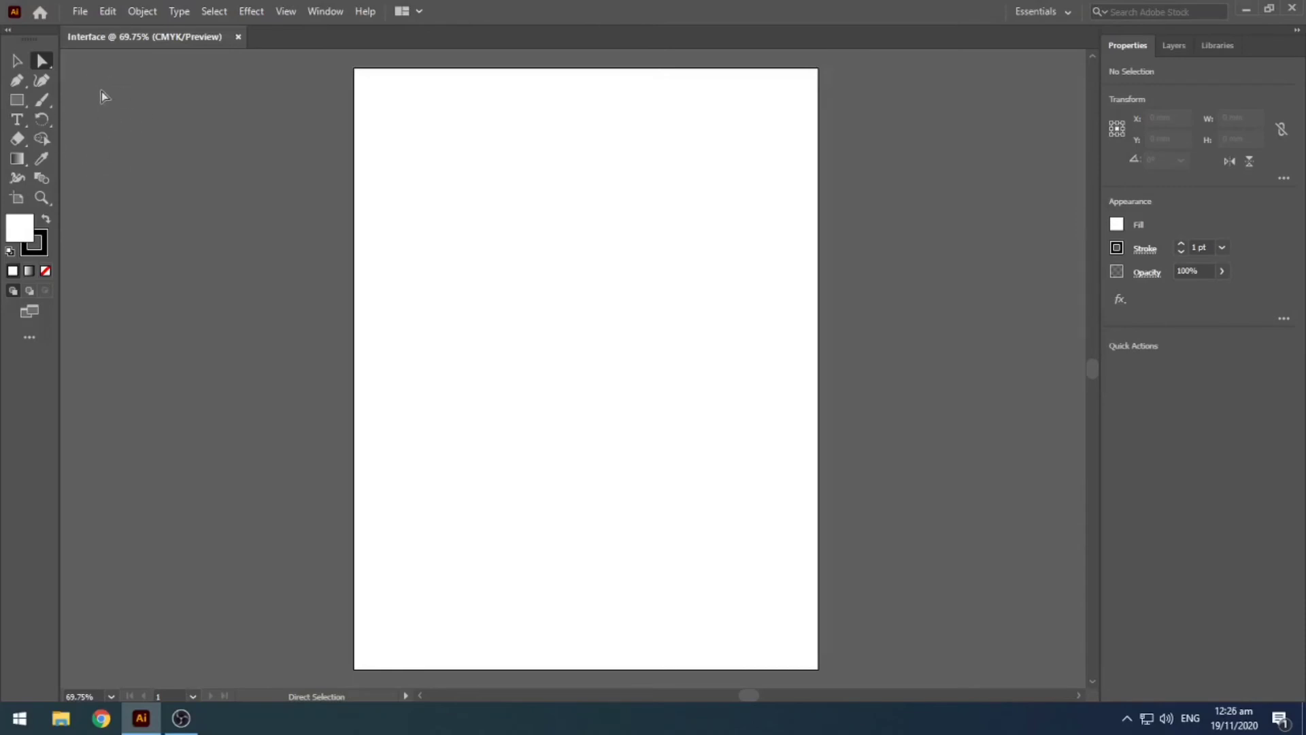
# - Return the toolbar to a single column, toggling the column layout once more for comparison
pyautogui.click(8, 32)
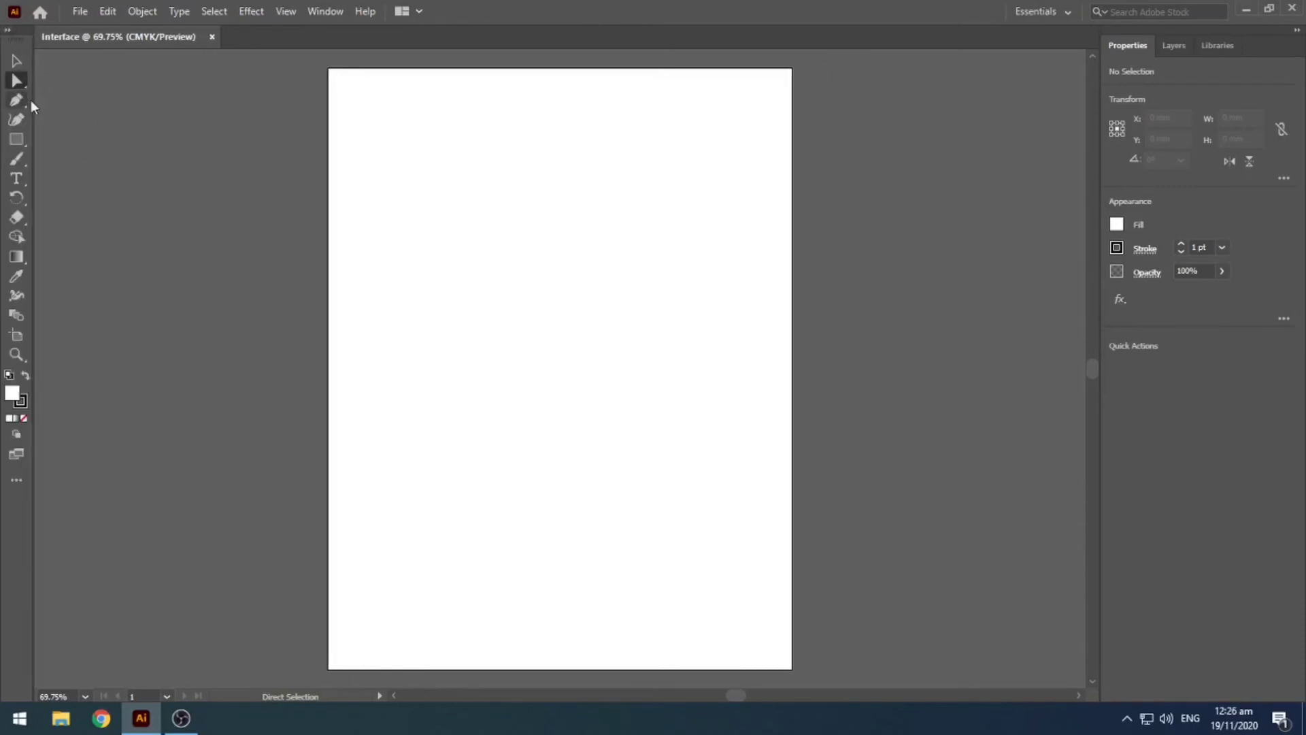
pyautogui.click(11, 32)
pyautogui.click(11, 31)
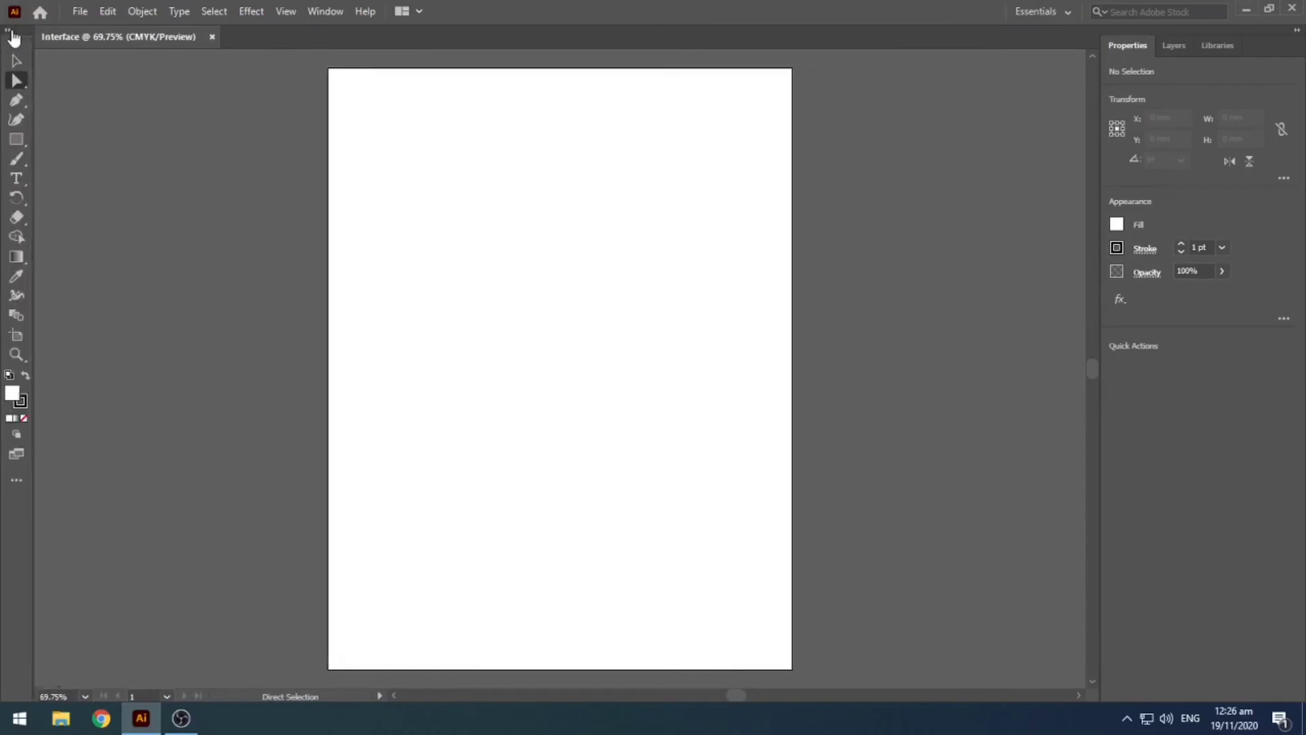
# - Collapse the docked Properties, Layers and Libraries panels to labelled icons and activate the Selection tool
pyautogui.click(1297, 32)
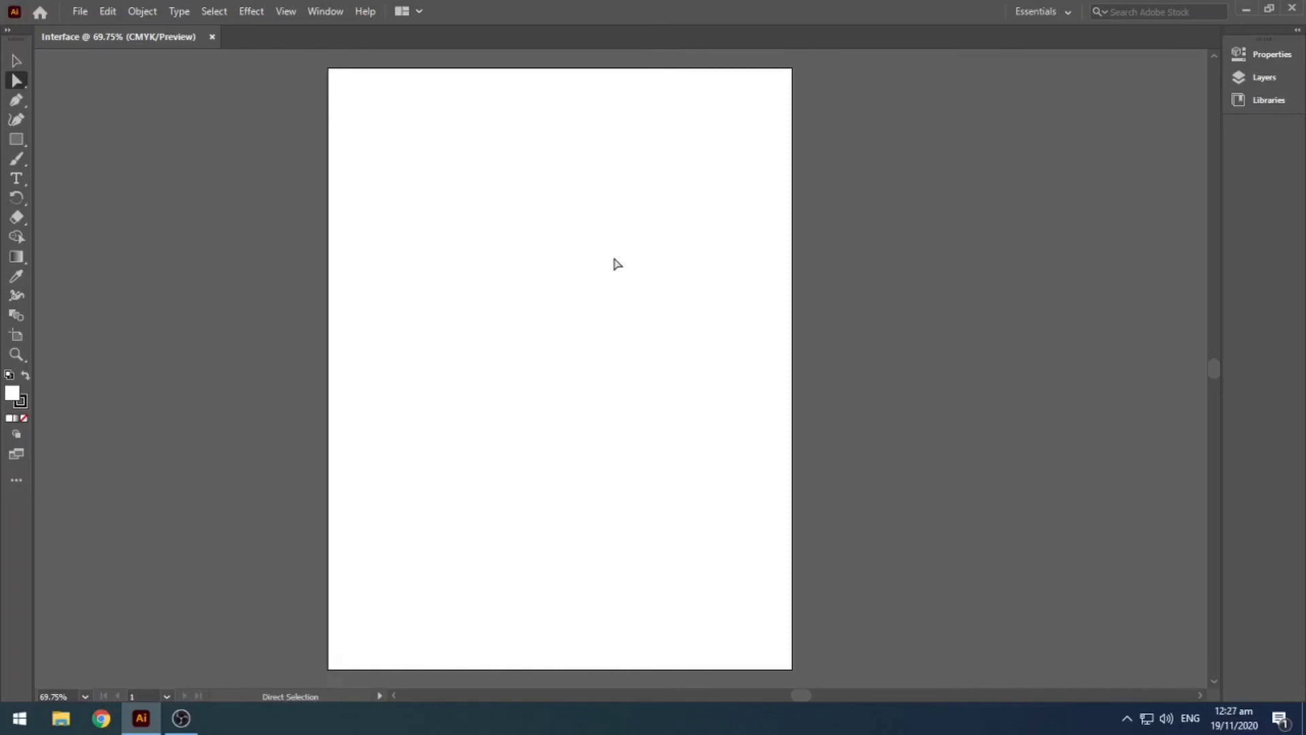
pyautogui.click(18, 63)
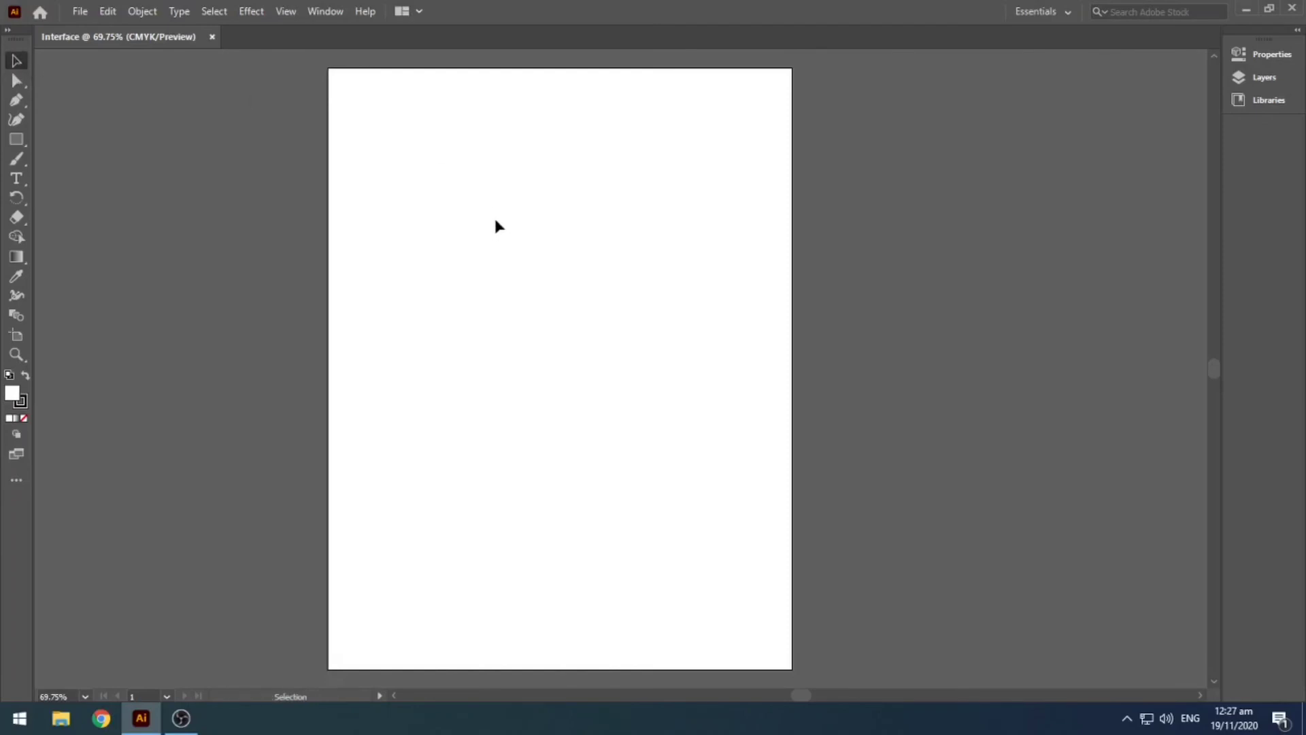